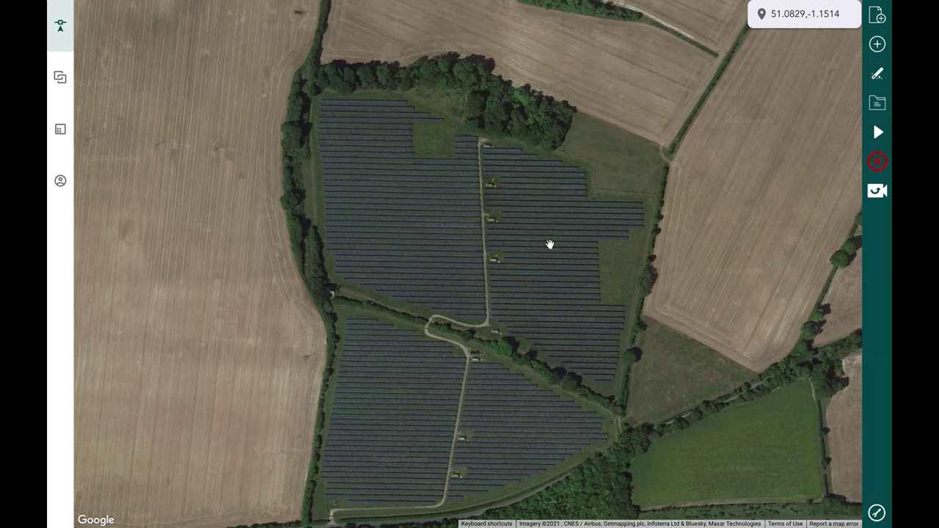
Zoom in on the solar farm and bring up the mission module selection list
scroll(623, 226, "up", 2)
scroll(592, 214, "up", 2)
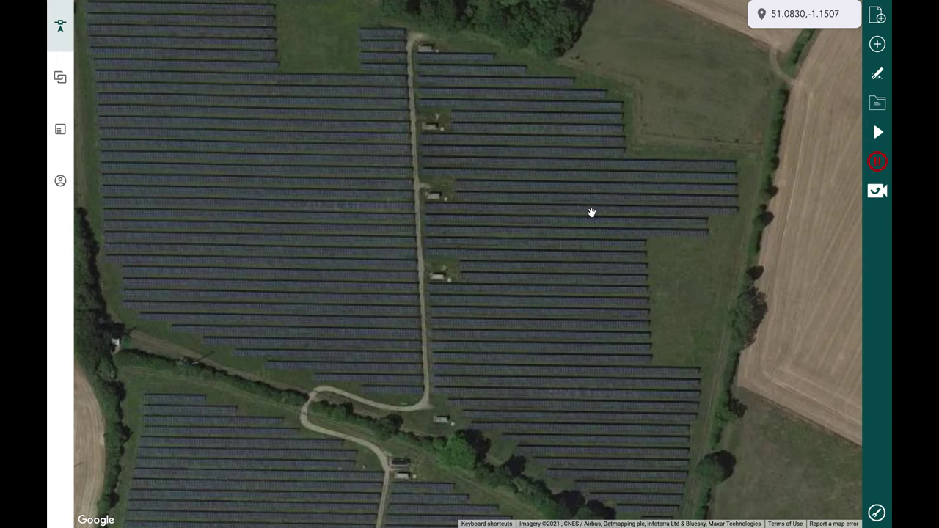
scroll(591, 212, "up", 2)
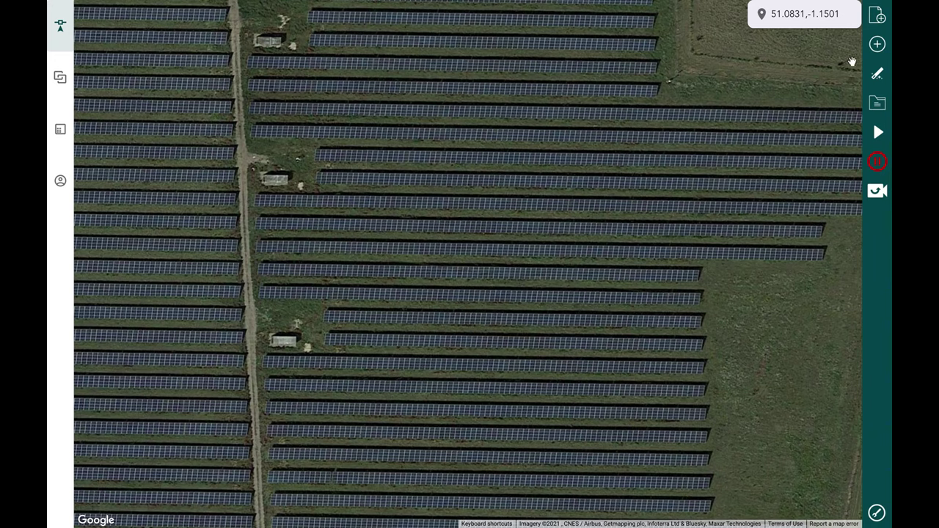
left_click(873, 45)
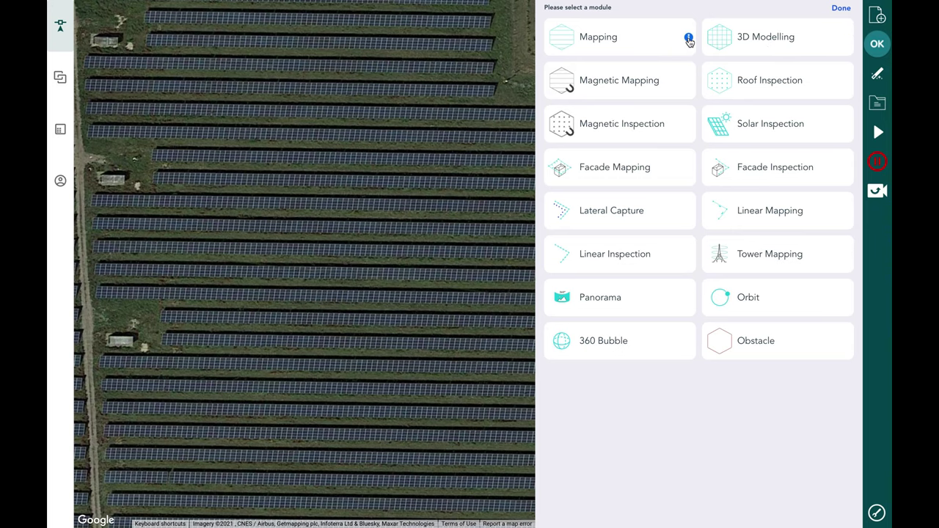
left_click(689, 39)
left_click(839, 147)
left_click(844, 80)
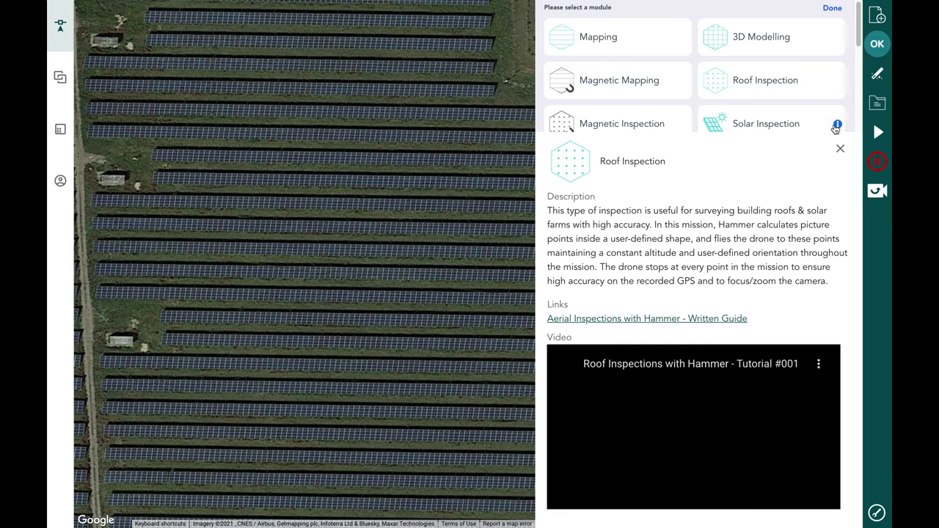
left_click(840, 151)
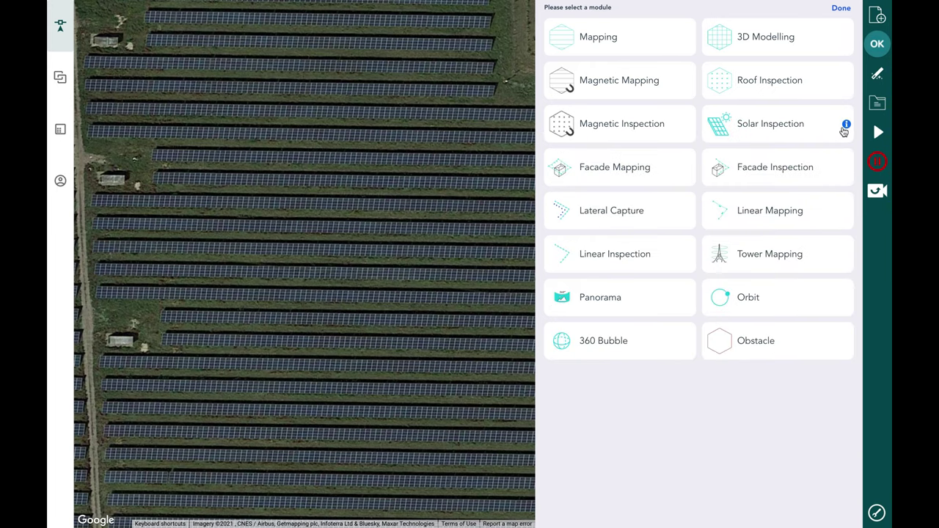
left_click(845, 123)
left_click(840, 150)
Close the module list, go to the Data Analysis projects list, and start a new project
left_click(837, 8)
mouse_move(57, 73)
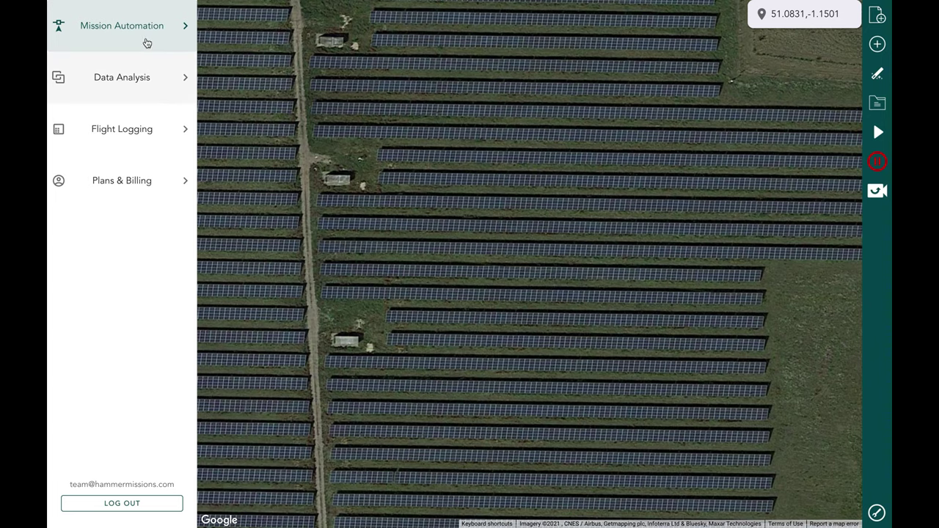
left_click(151, 78)
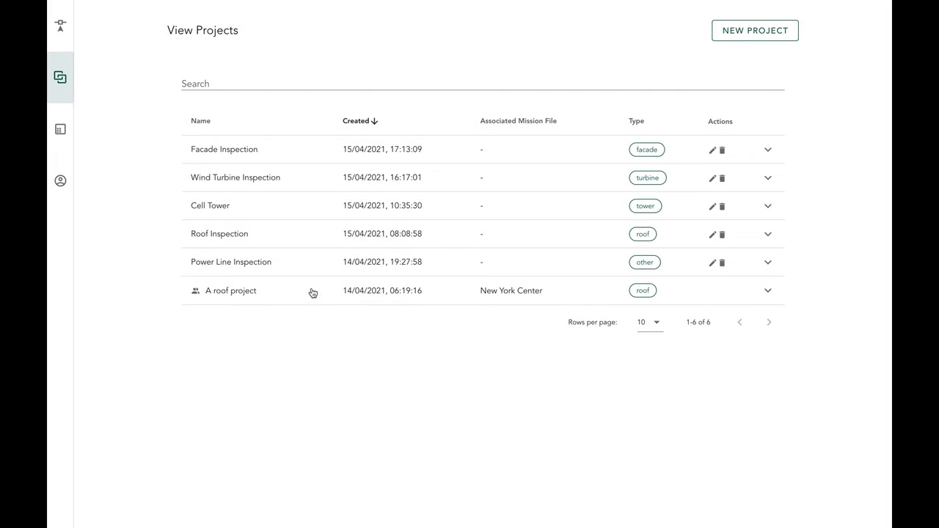
left_click(755, 33)
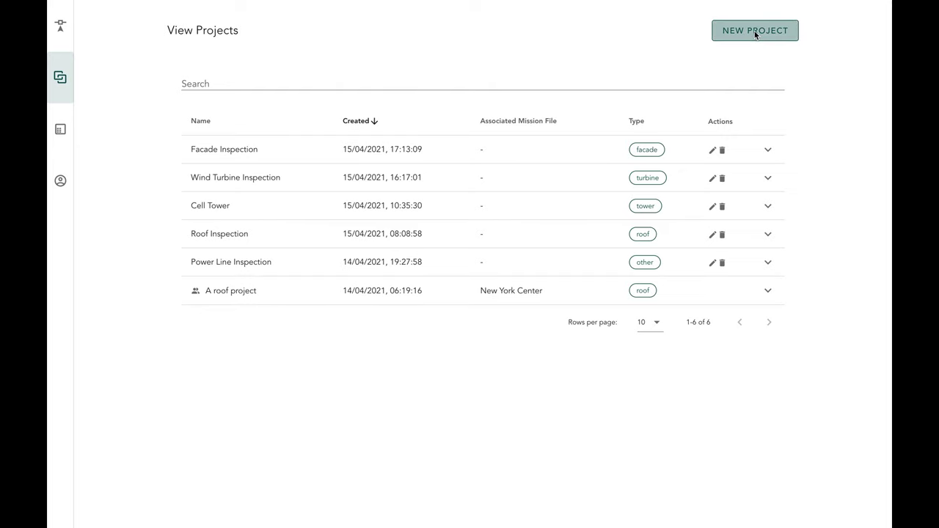
left_click(508, 127)
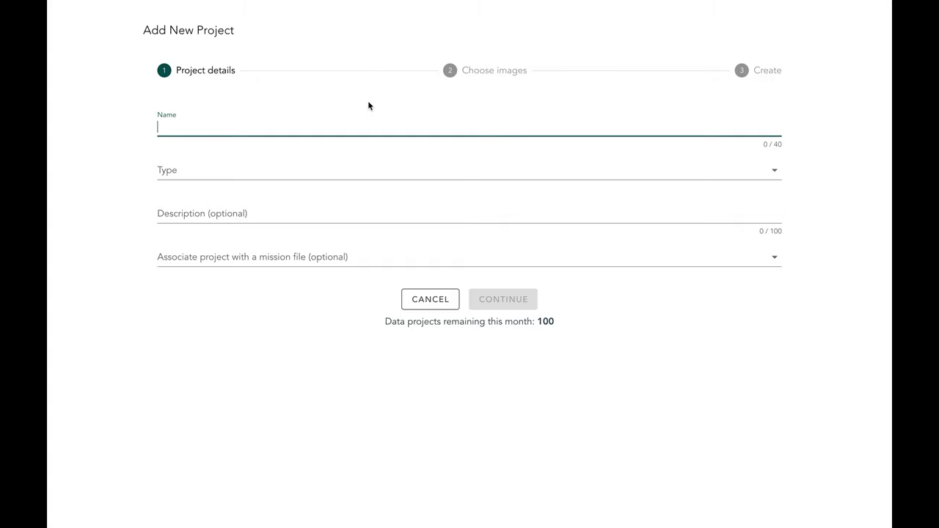
Name the project 'Roof Inspection - Demo' and set its type to roof
type("Roof Inspection - Demo")
key("Tab")
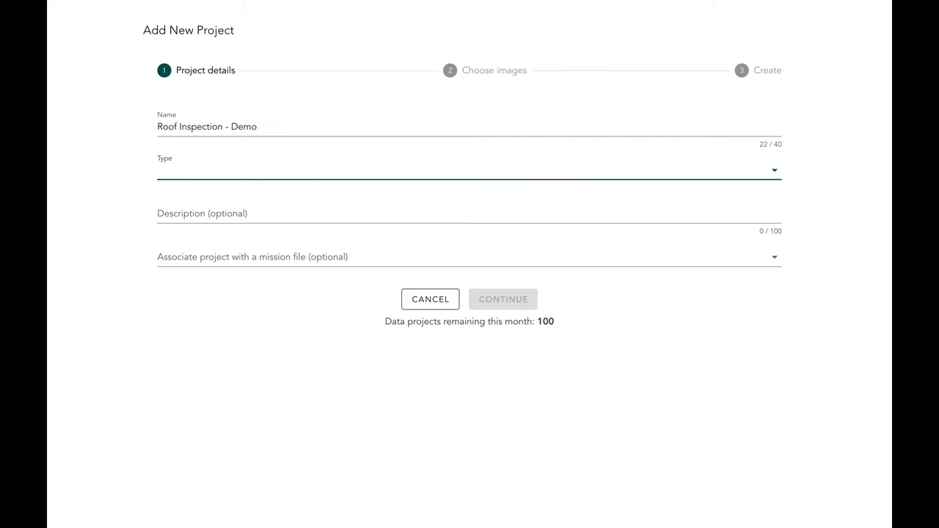
left_click(221, 176)
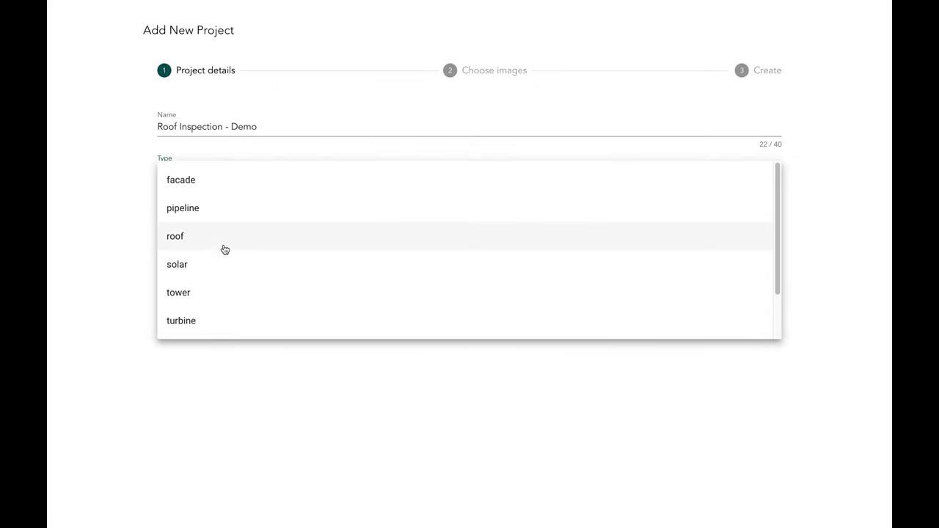
scroll(245, 256, "down", 1)
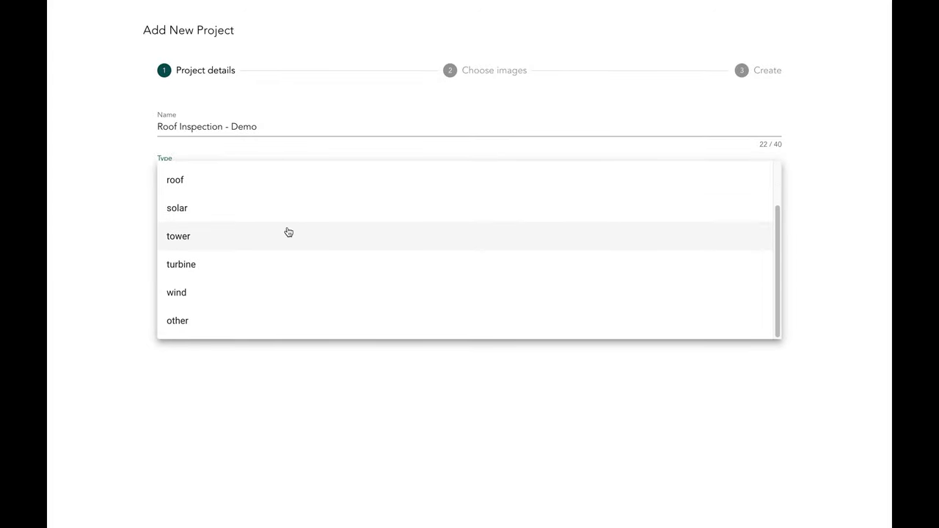
scroll(286, 223, "up", 1)
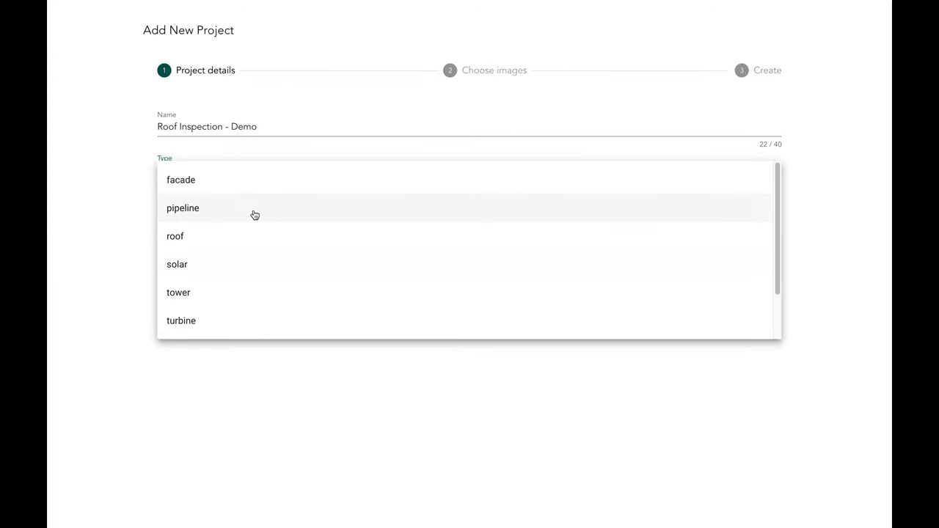
scroll(247, 238, "down", 1)
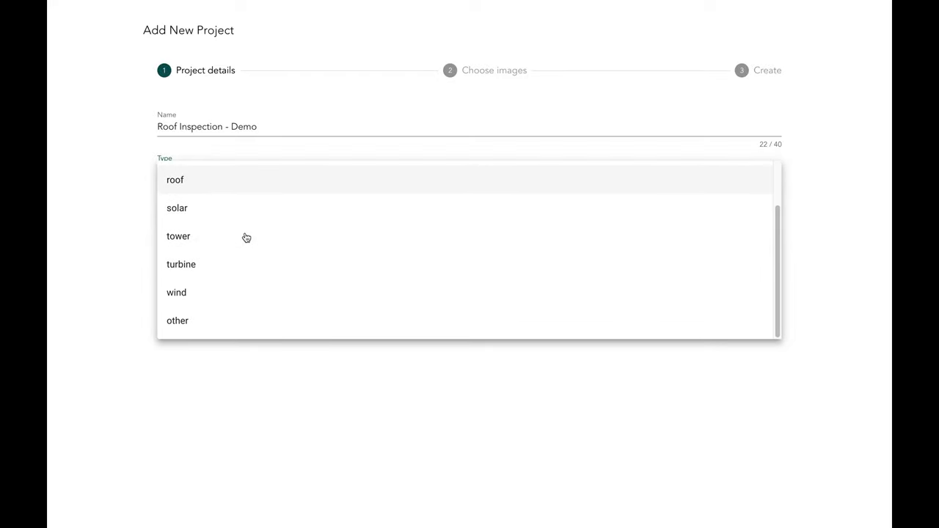
scroll(246, 238, "up", 1)
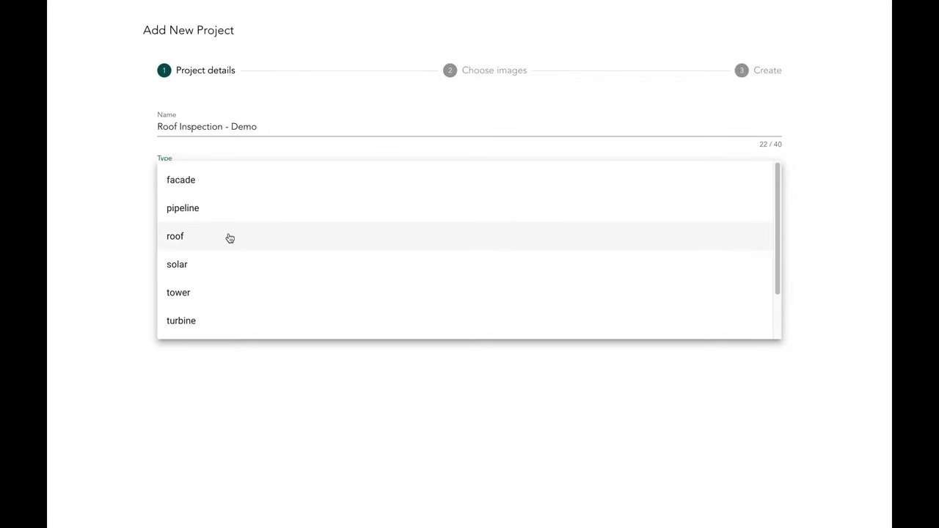
left_click(228, 236)
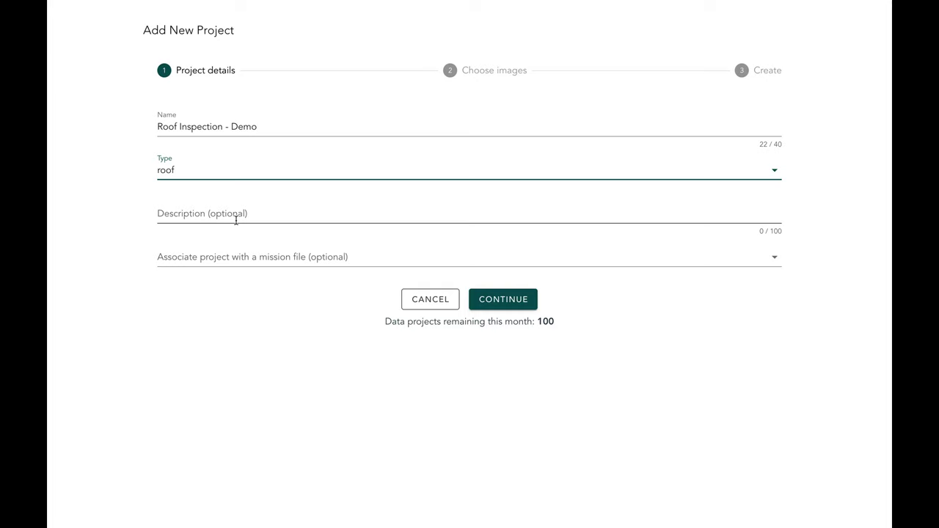
Describe the project as a commercial roof for a warehouse located in southern Europe
left_click(274, 214)
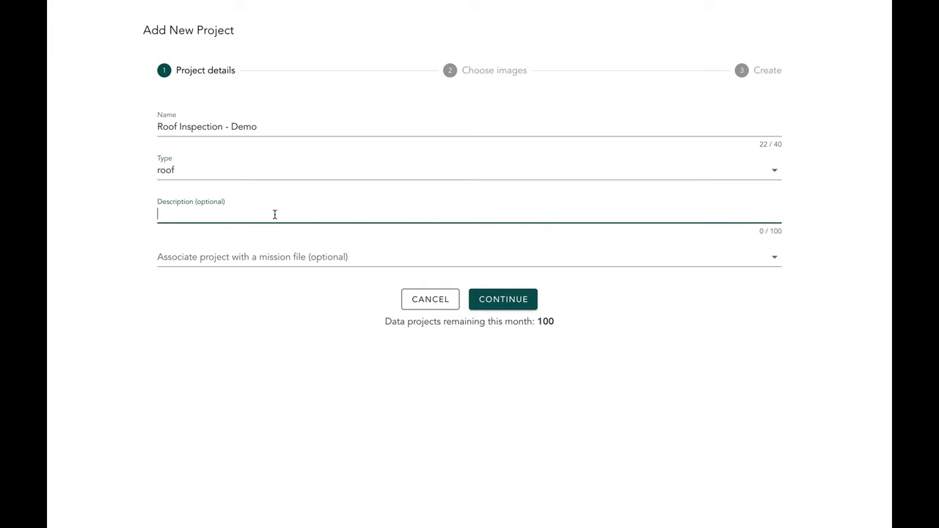
type("Commercial roof for a warehouse located ")
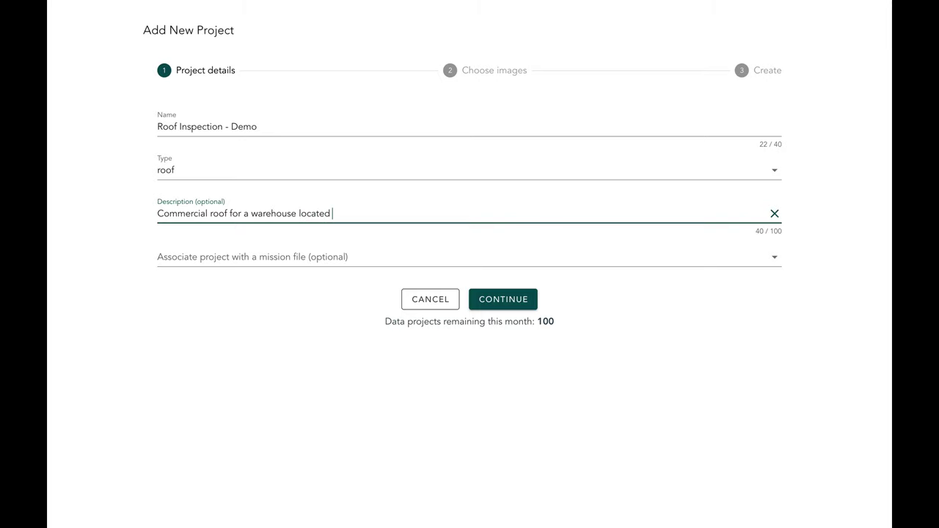
type("in the sou")
key("ctrl+shift+Left")
key("ctrl+shift+Left")
key("BackSpace")
type("sot ")
type("hern eu")
type("urop")
key("Tab")
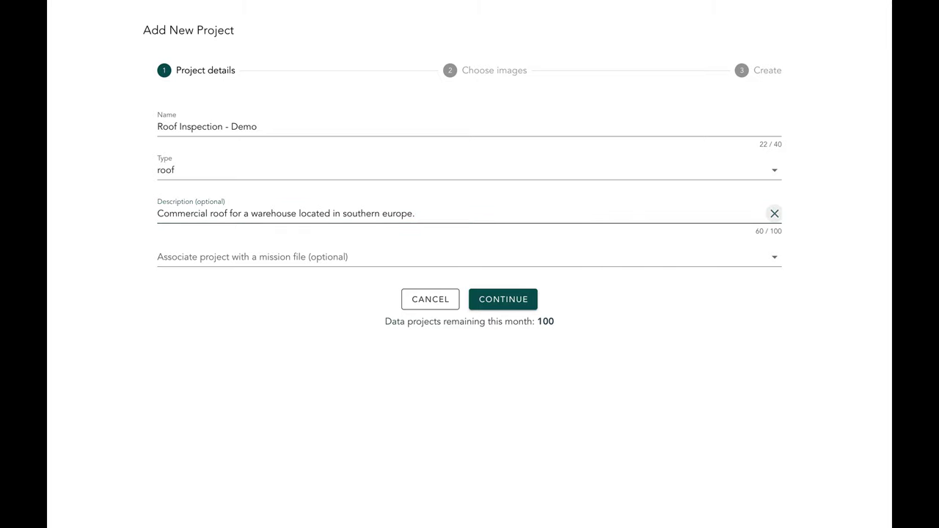
Link the project to the Test 02 mission file and continue to image selection
left_click(211, 261)
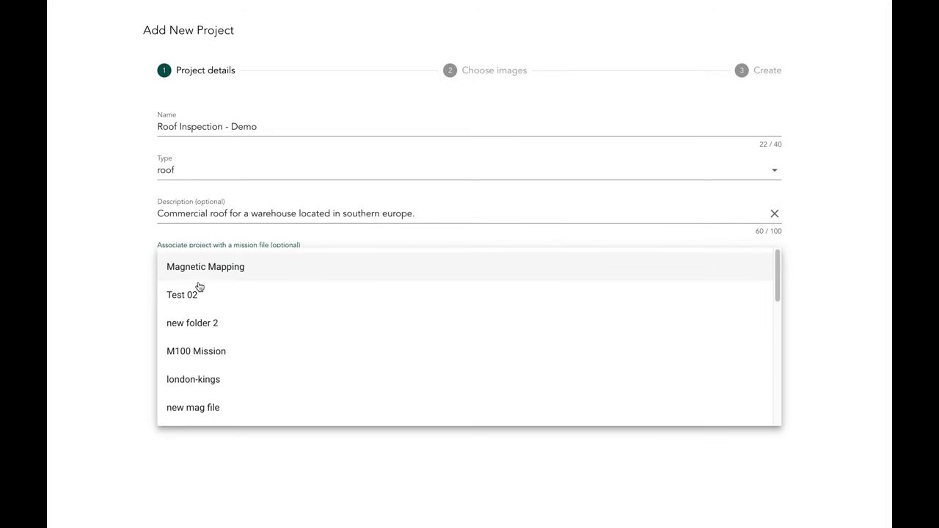
scroll(235, 338, "down", 3)
scroll(236, 338, "up", 3)
scroll(235, 339, "down", 5)
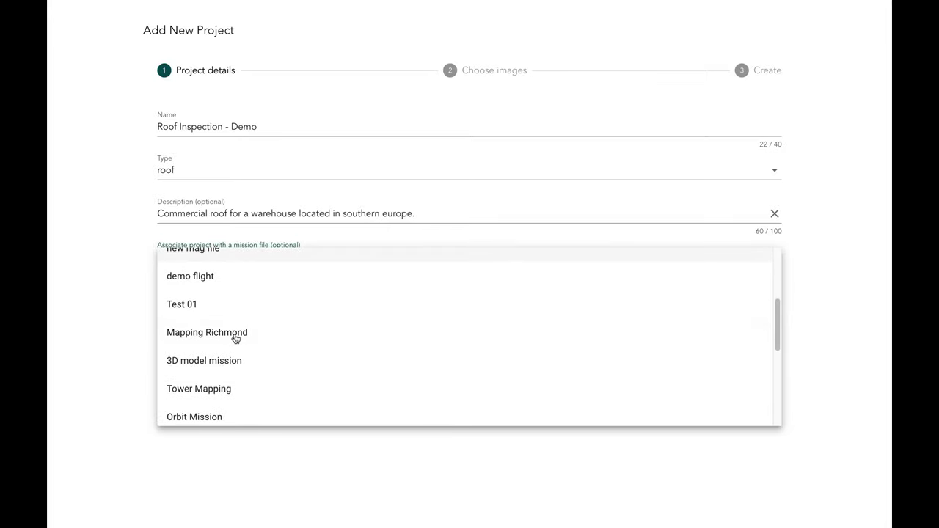
scroll(217, 270, "up", 4)
scroll(227, 294, "up", 1)
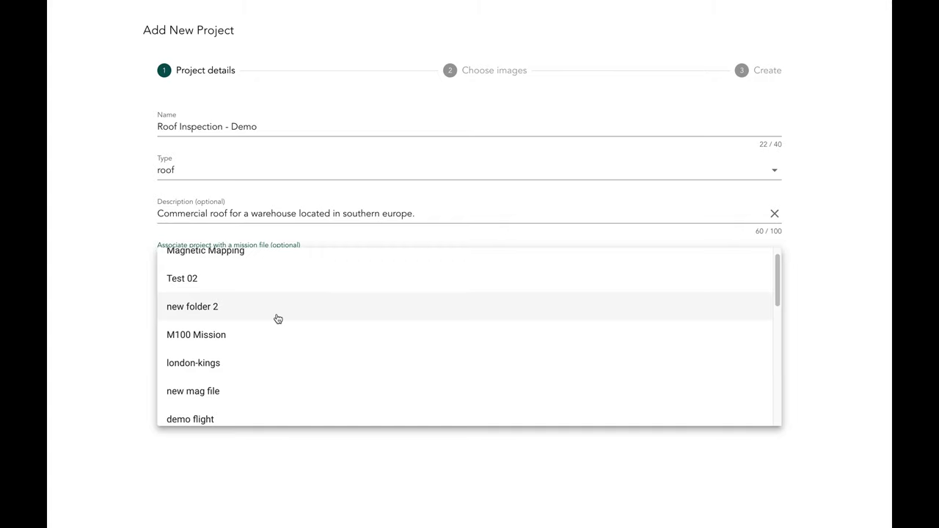
scroll(277, 318, "down", 1)
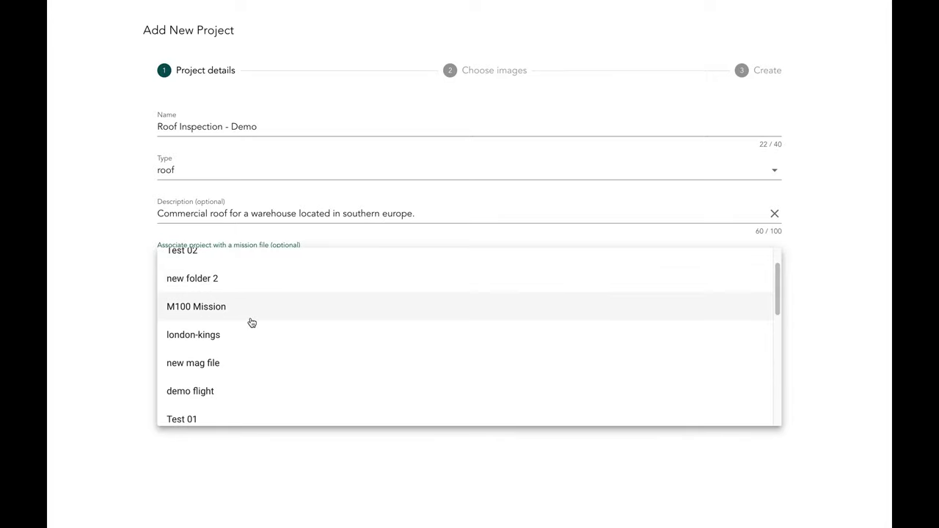
scroll(250, 321, "down", 3)
scroll(249, 321, "down", 2)
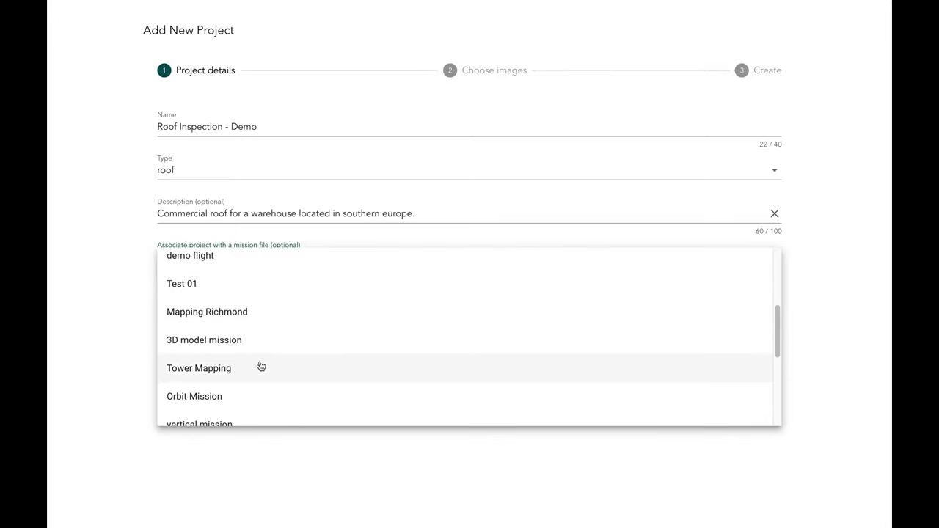
scroll(259, 365, "down", 5)
scroll(272, 329, "down", 4)
scroll(261, 379, "down", 3)
scroll(264, 377, "down", 3)
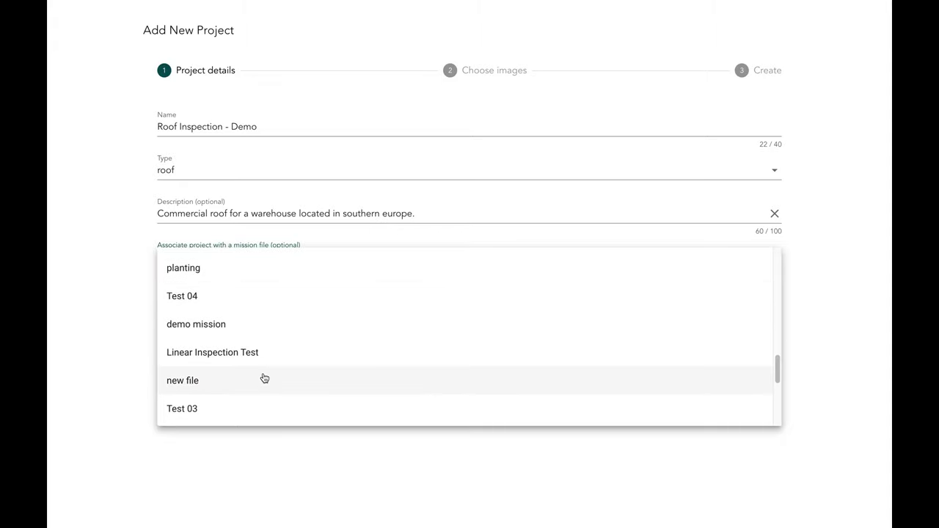
scroll(291, 327, "up", 3)
scroll(291, 327, "up", 9)
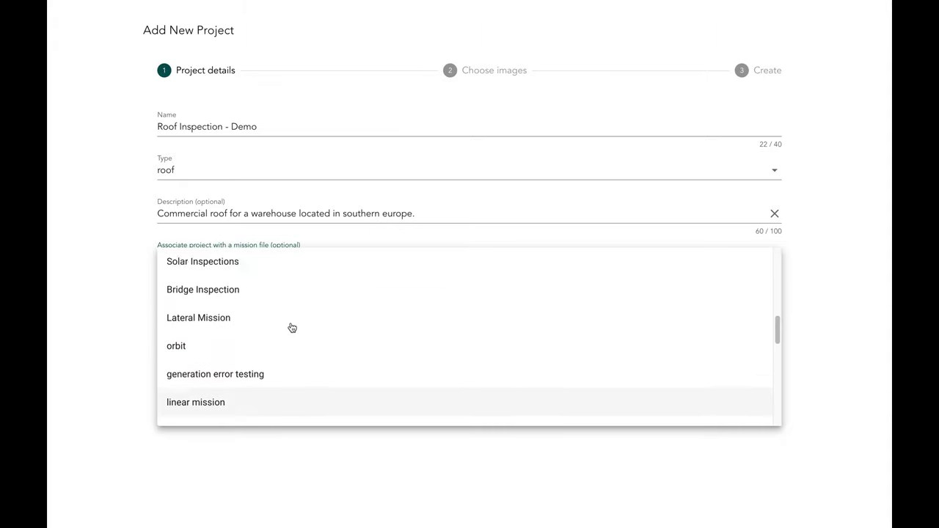
scroll(291, 327, "up", 6)
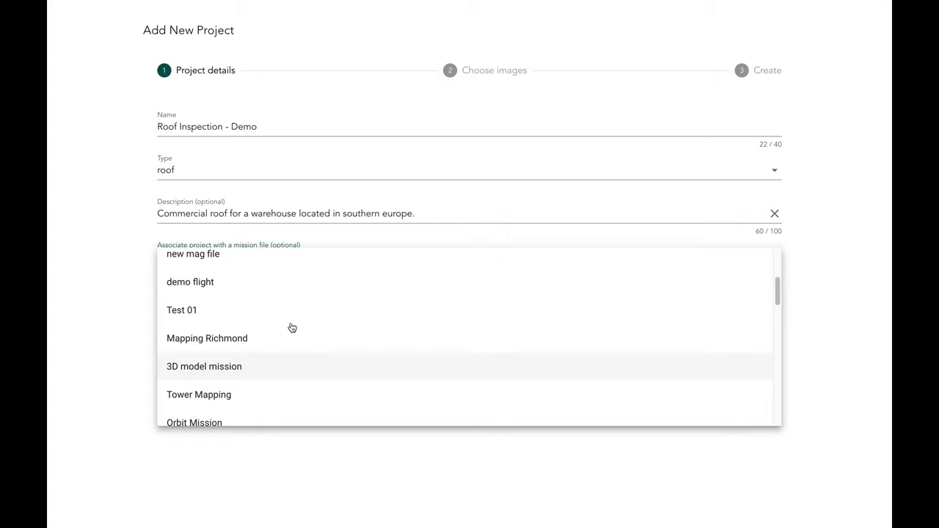
scroll(290, 342, "up", 3)
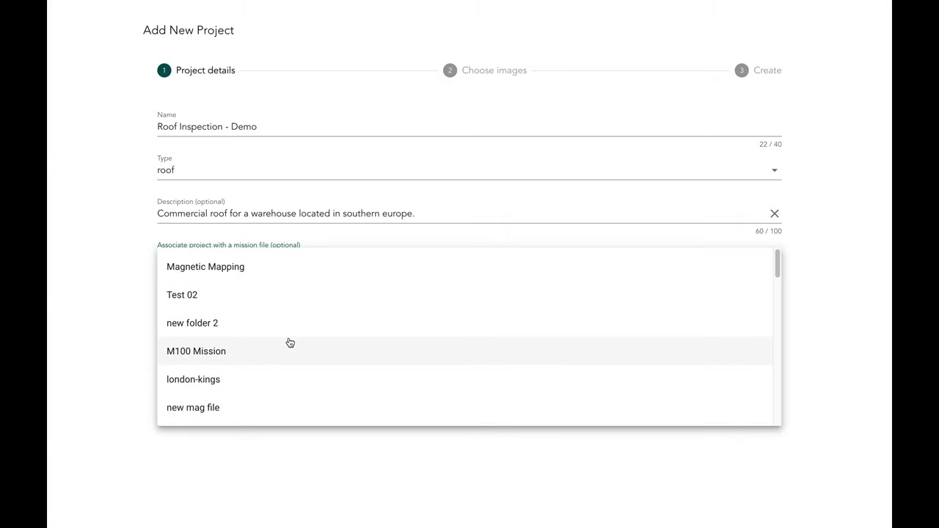
left_click(253, 295)
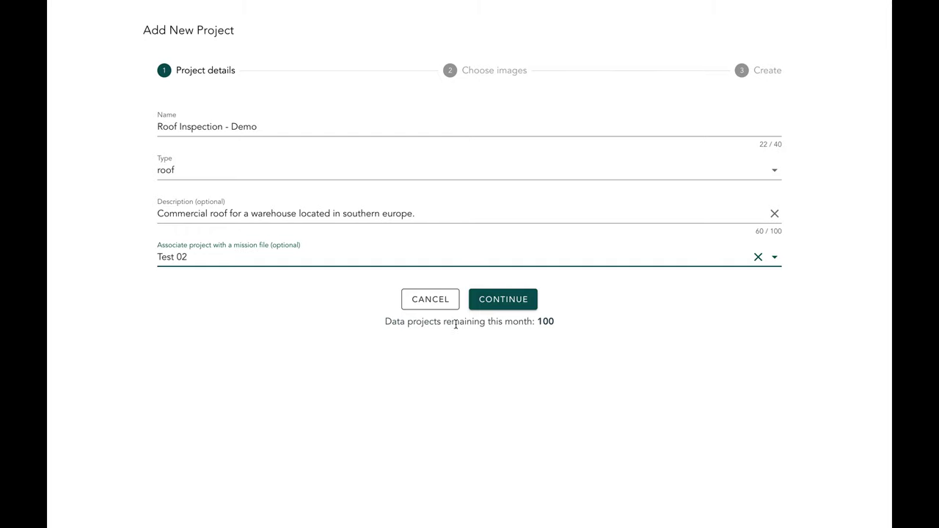
left_click(496, 304)
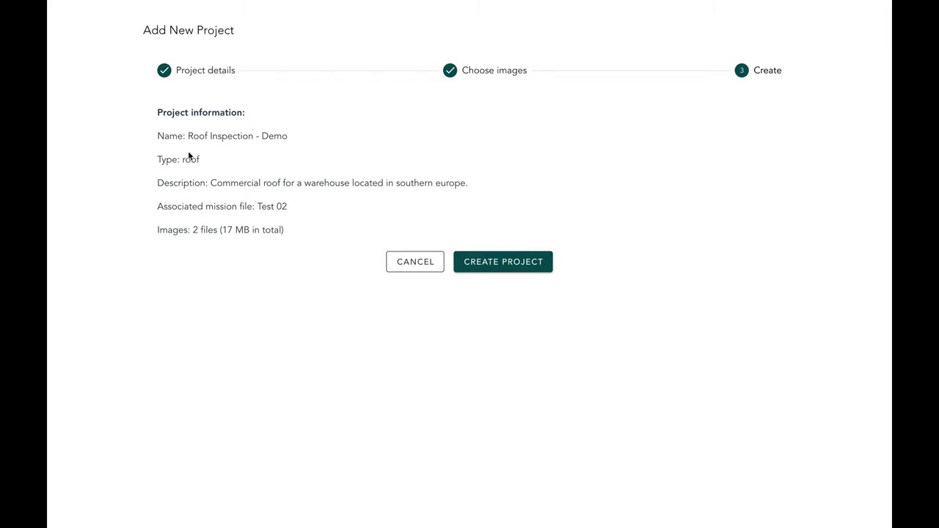
Create the project with its 2 images (17 MB) and open it once uploaded
left_click(504, 263)
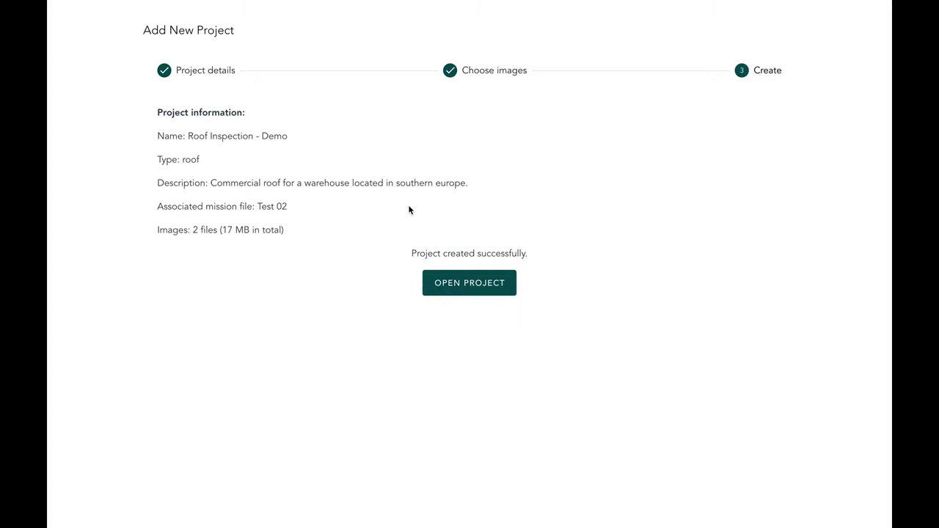
left_click(457, 287)
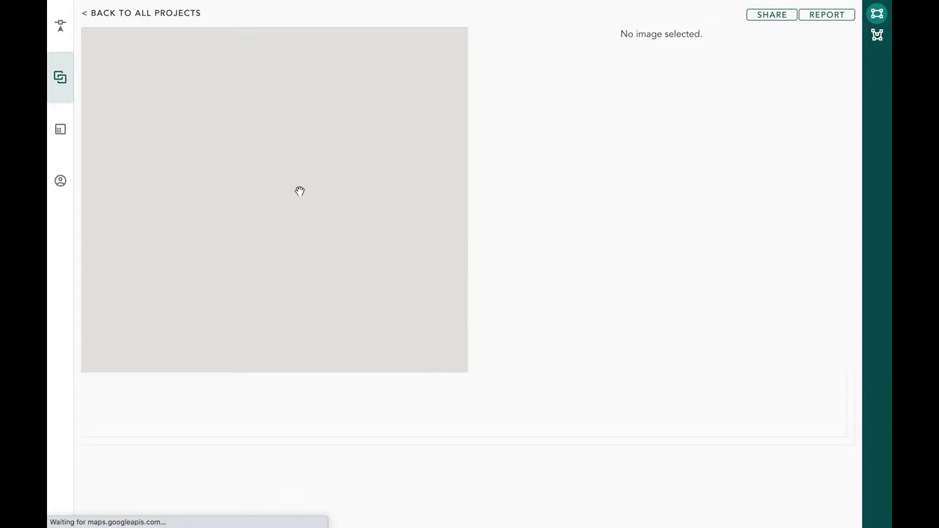
Return to all projects and open the existing Roof Inspection project
mouse_move(140, 36)
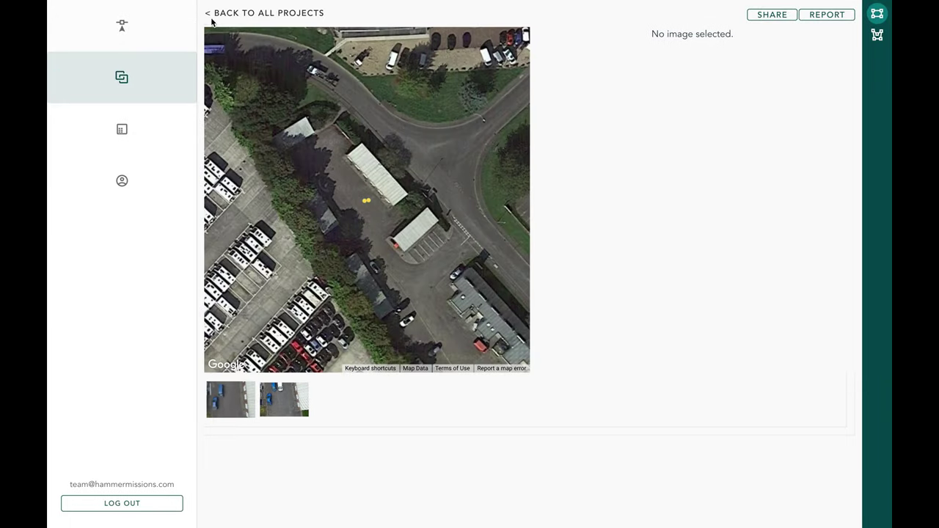
left_click(177, 16)
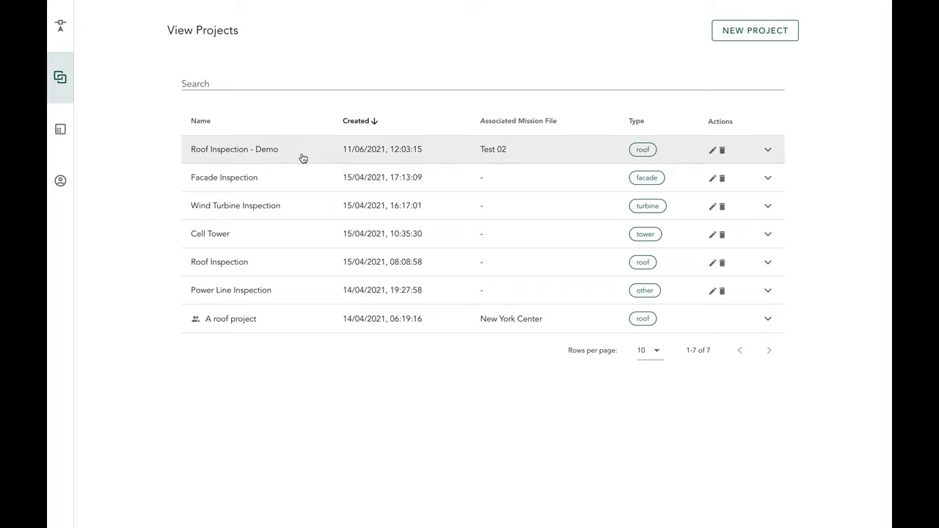
left_click(296, 272)
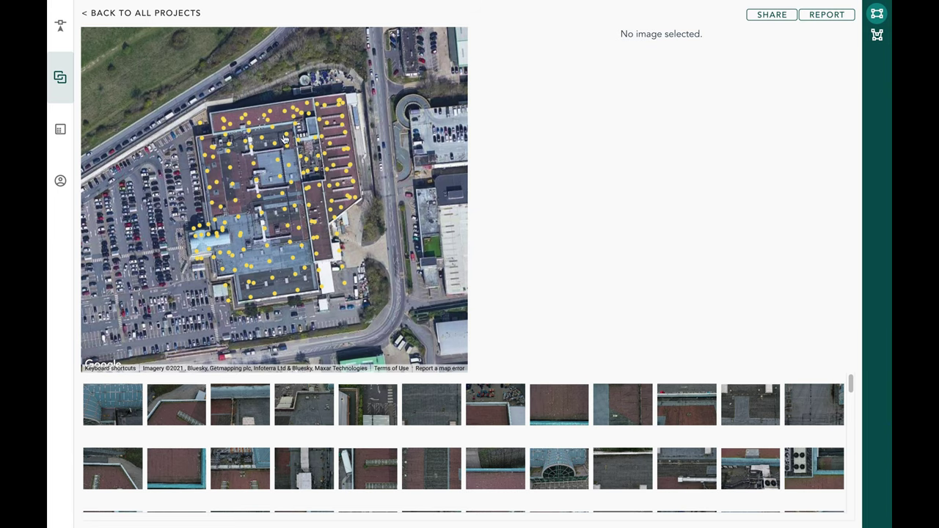
scroll(251, 212, "up", 2)
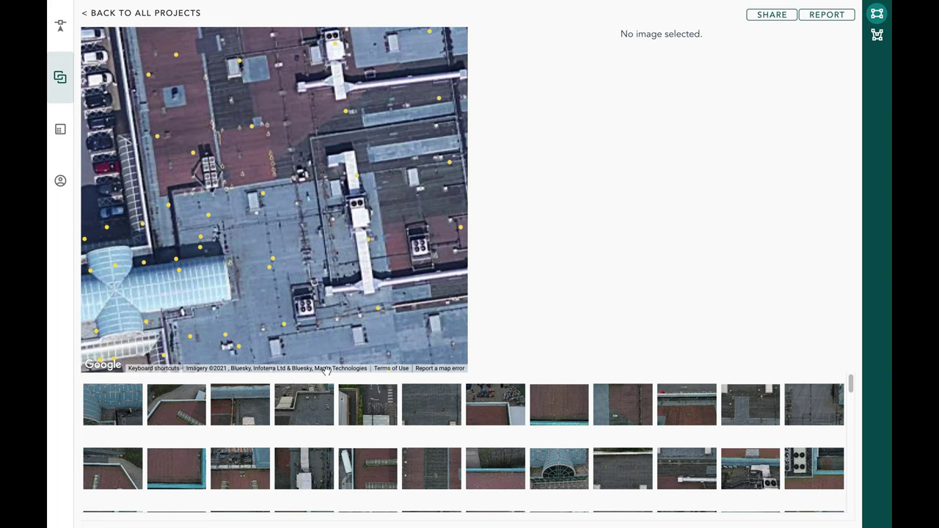
scroll(263, 198, "down", 2)
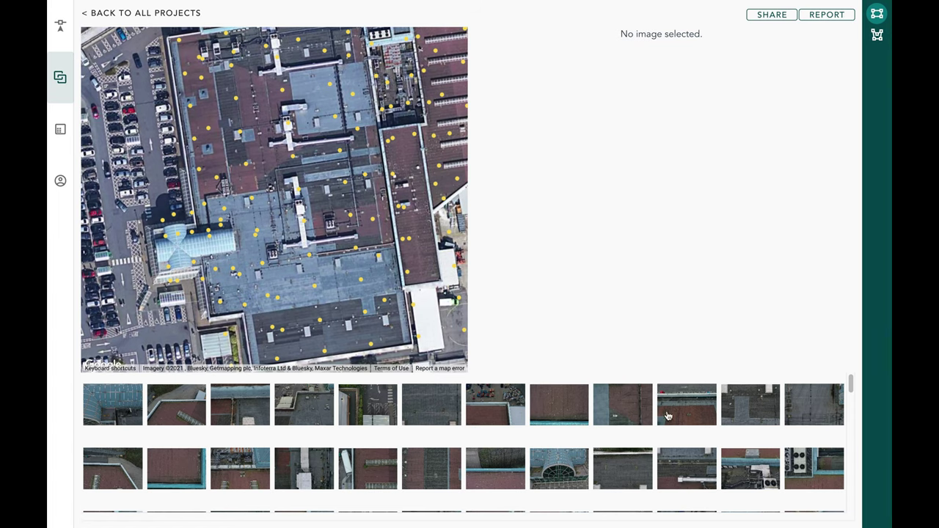
scroll(508, 422, "down", 10)
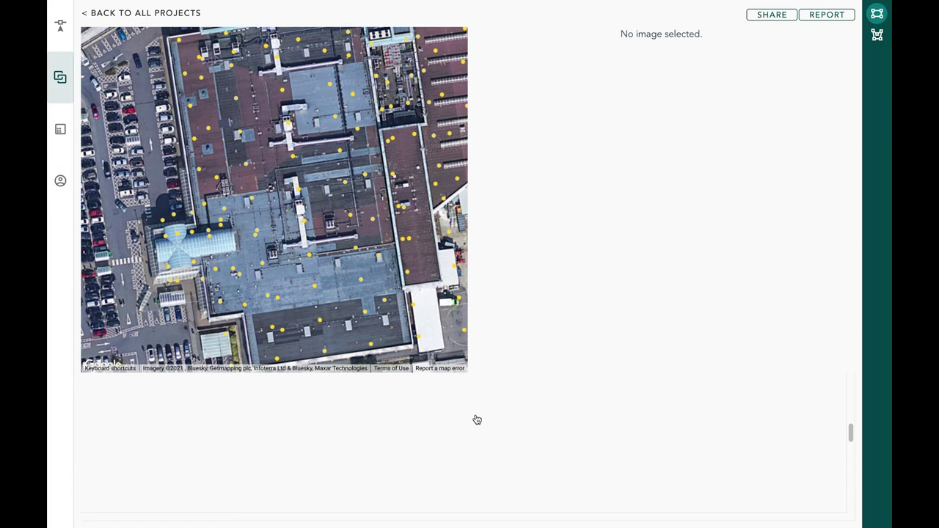
scroll(477, 419, "up", 10)
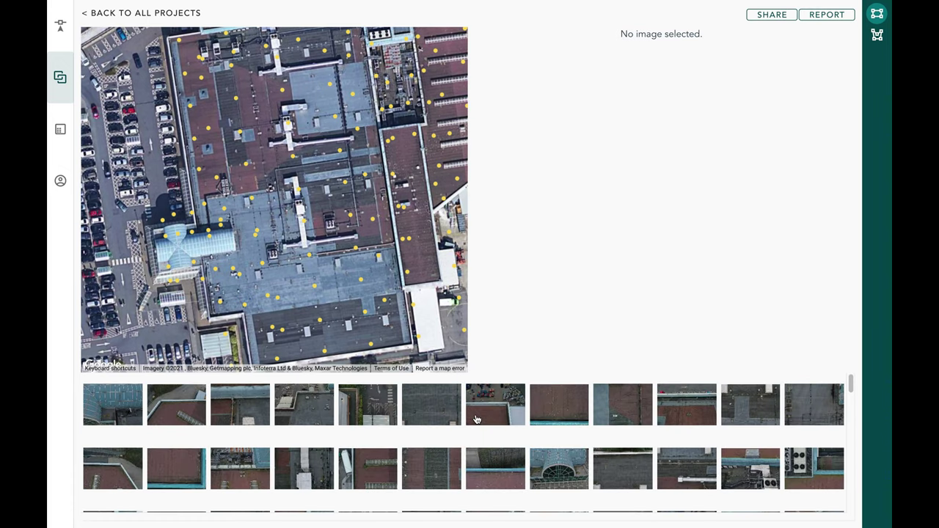
Open the first roof photo thumbnail and zoom and pan around it in the viewer
left_click(105, 408)
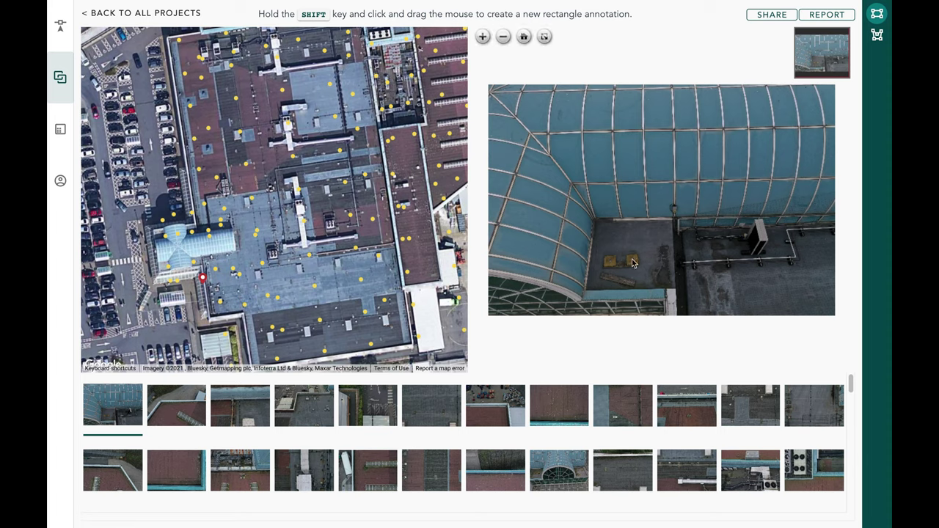
scroll(600, 217, "up", 3)
scroll(598, 209, "up", 5)
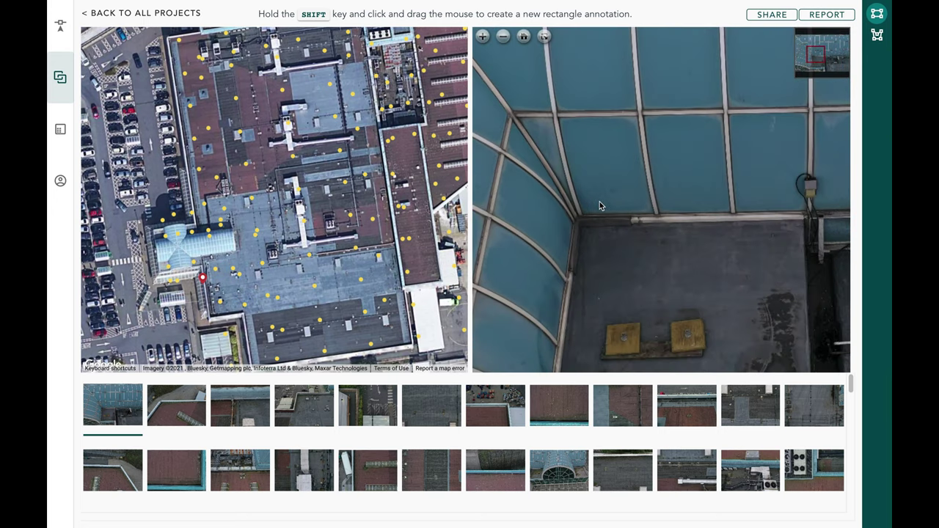
left_click_drag(697, 185, 563, 176)
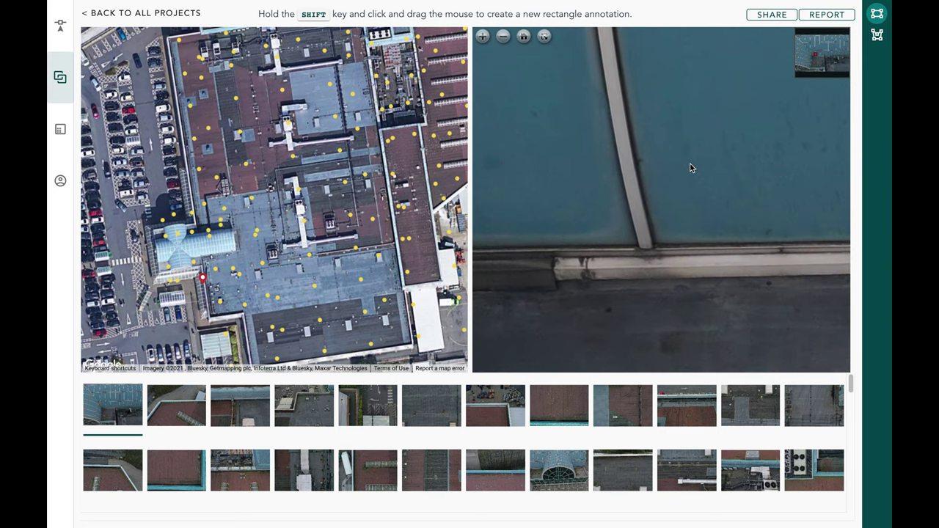
left_click_drag(684, 219, 560, 171)
left_click_drag(658, 175, 558, 157)
scroll(673, 215, "down", 5)
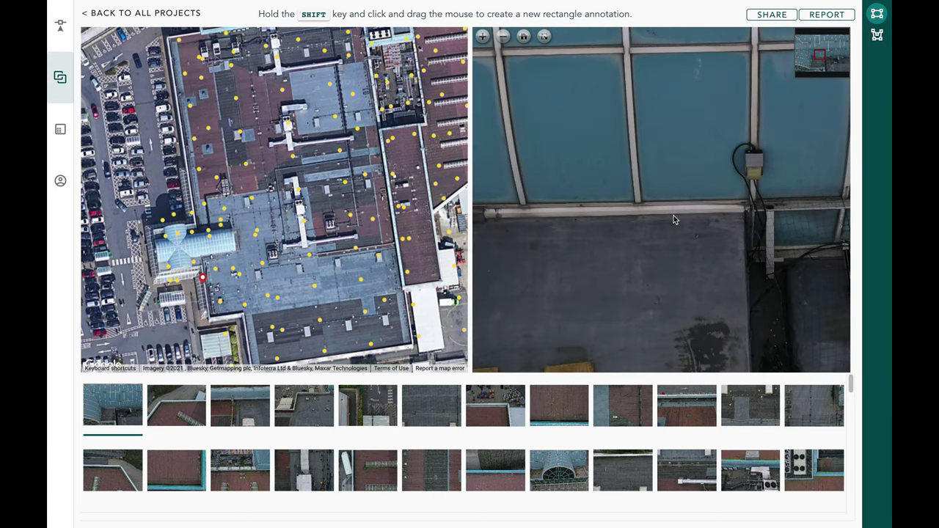
scroll(683, 213, "up", 5)
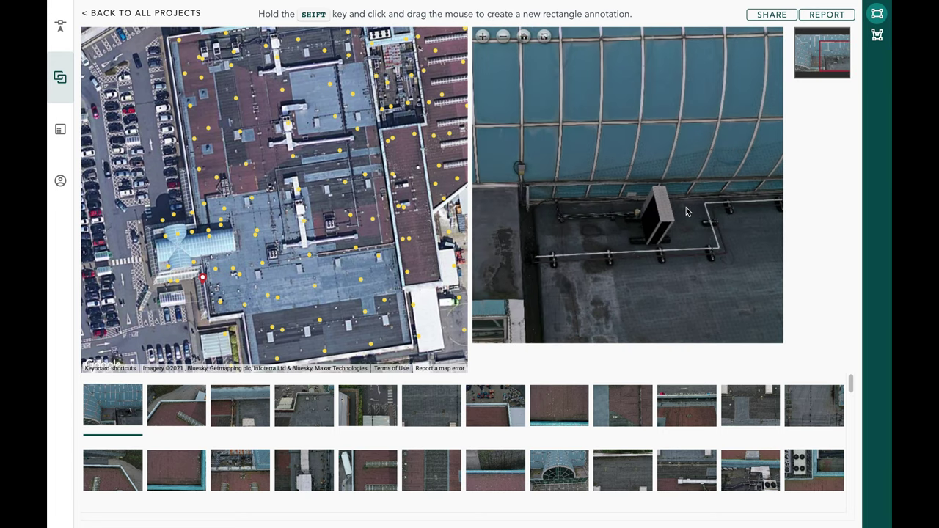
scroll(683, 210, "up", 2)
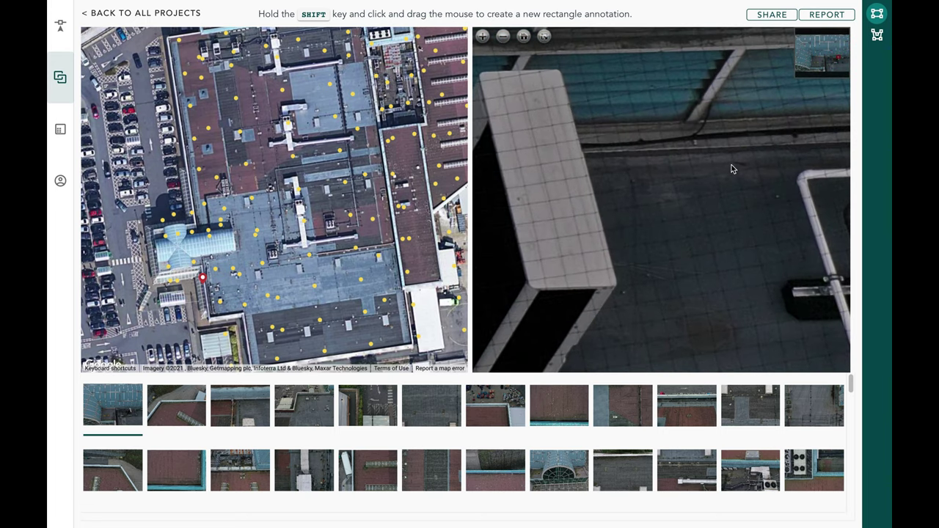
scroll(758, 156, "up", 2)
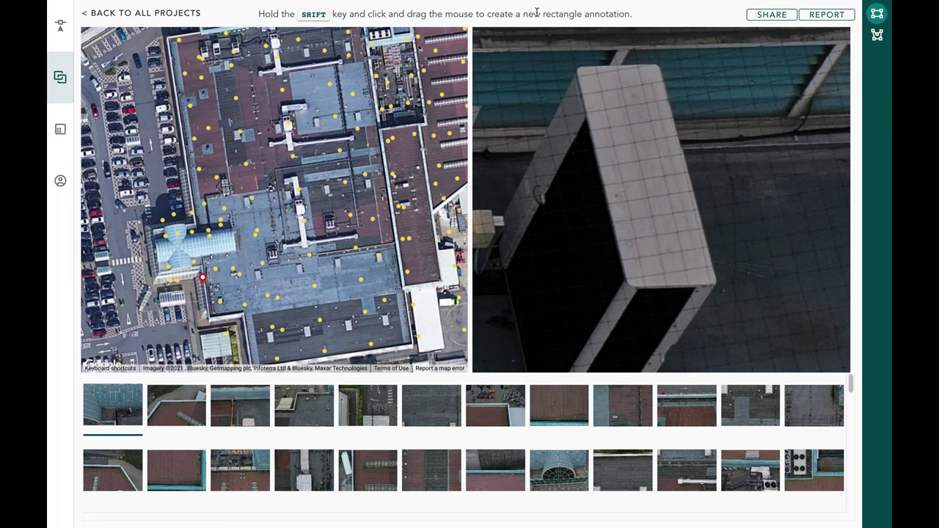
mouse_move(625, 137)
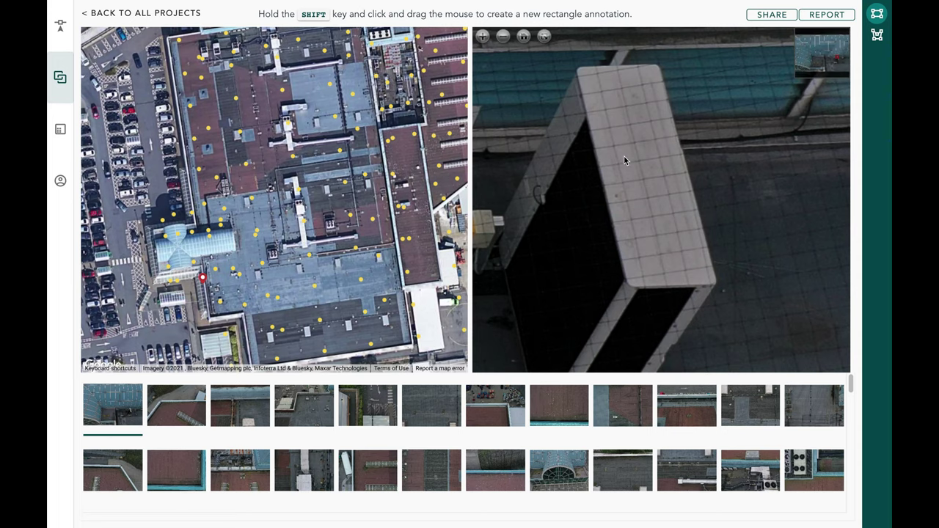
scroll(624, 155, "down", 5)
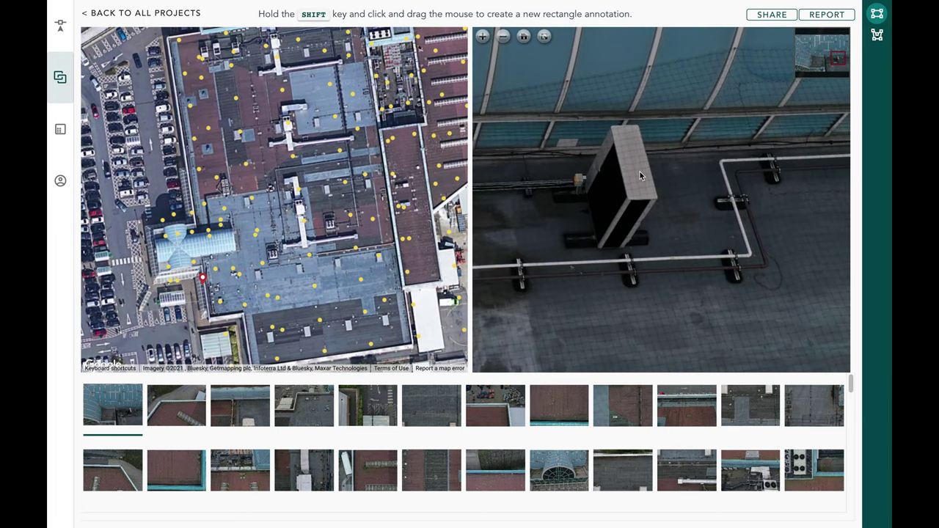
scroll(640, 172, "down", 3)
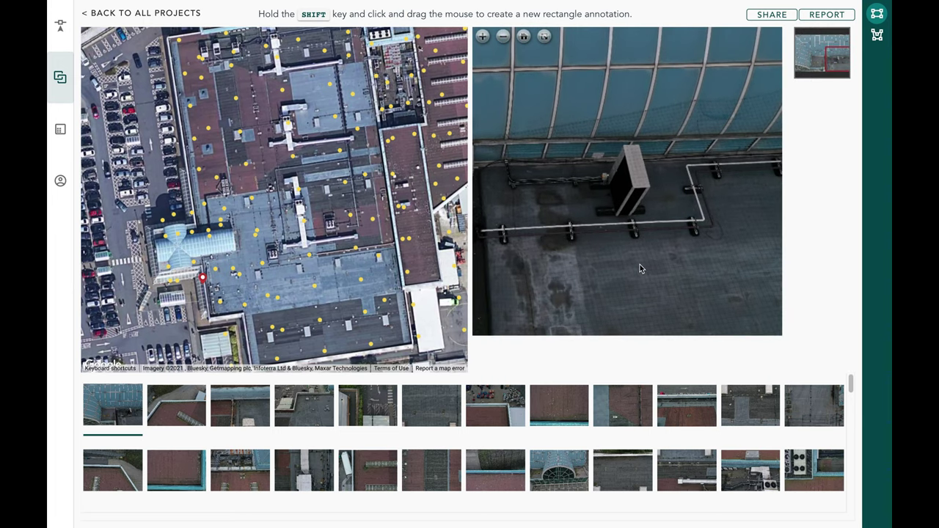
scroll(656, 258, "down", 1)
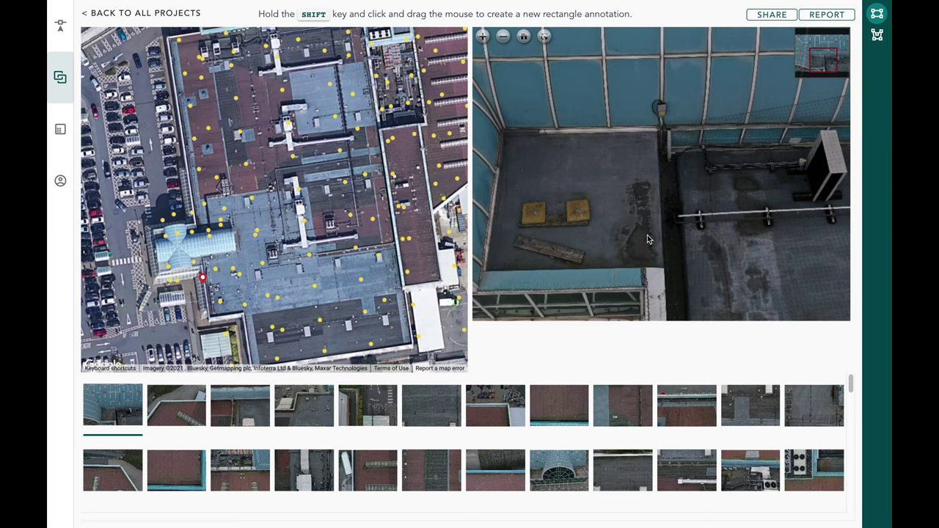
scroll(649, 239, "up", 3)
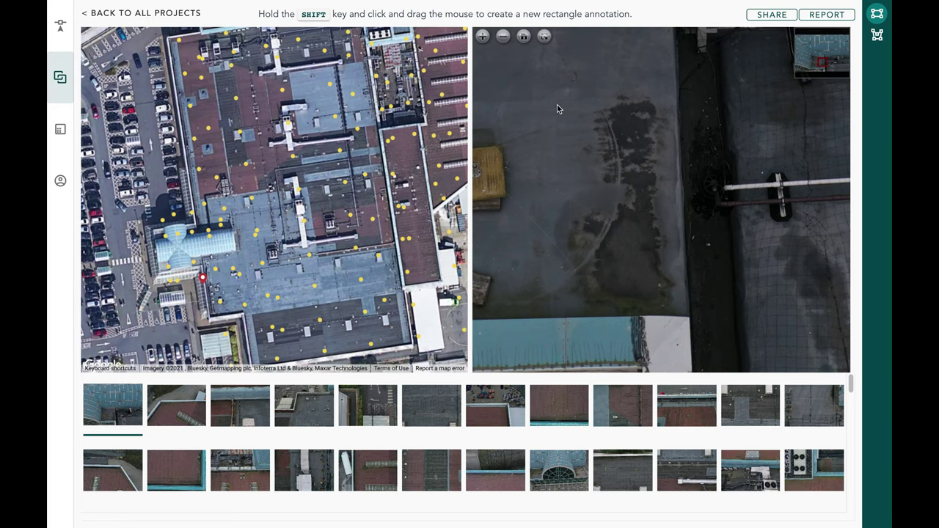
Draw a rectangle over the damp patch labelled 'water / damp on roof', tagged only medium
mouse_move(556, 104)
left_mouse_down()
mouse_move(595, 287)
mouse_move(639, 310)
mouse_move(677, 309)
left_mouse_up()
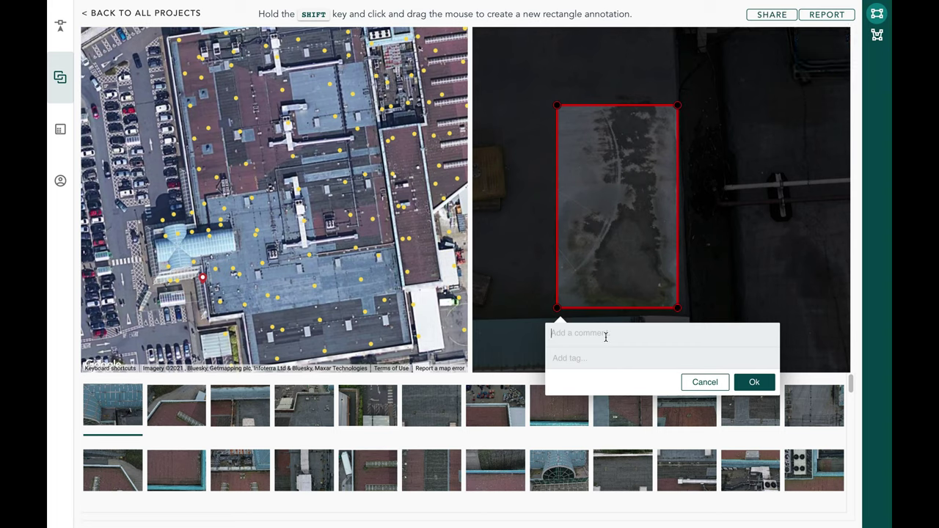
type("w")
type("ater / damp on ")
type("mediu")
type("m")
key("Return")
type("severe")
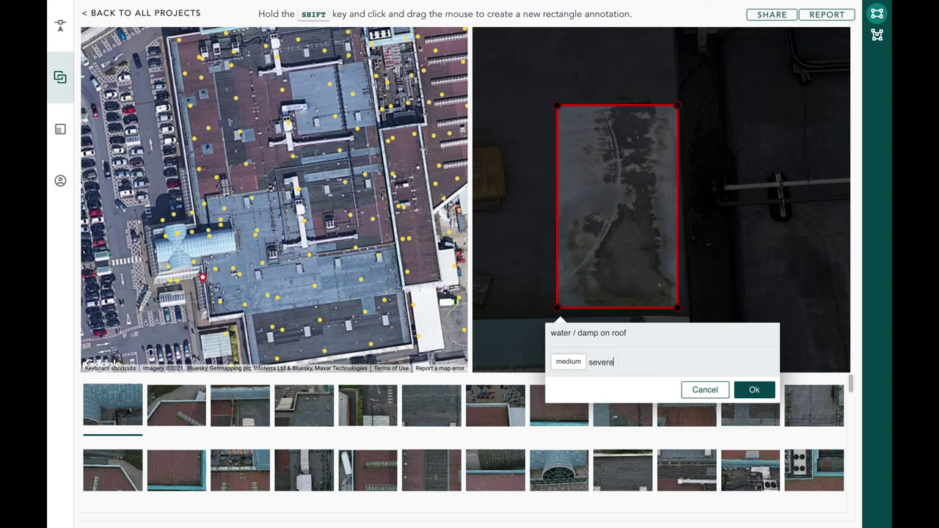
key("Return")
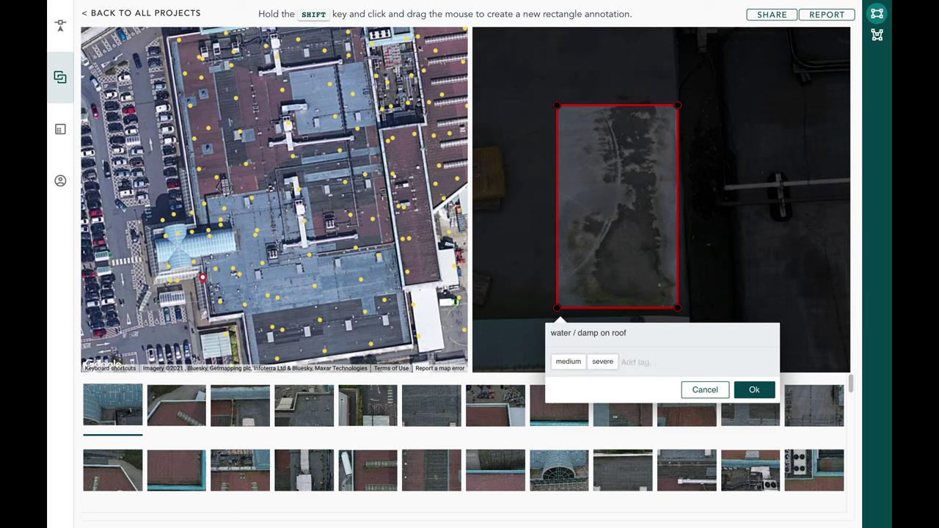
left_click(624, 362)
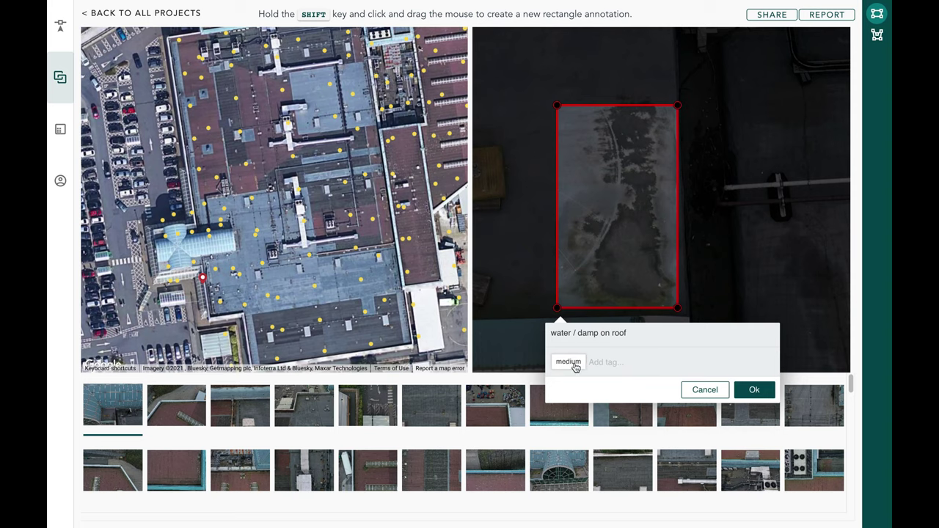
left_click(752, 394)
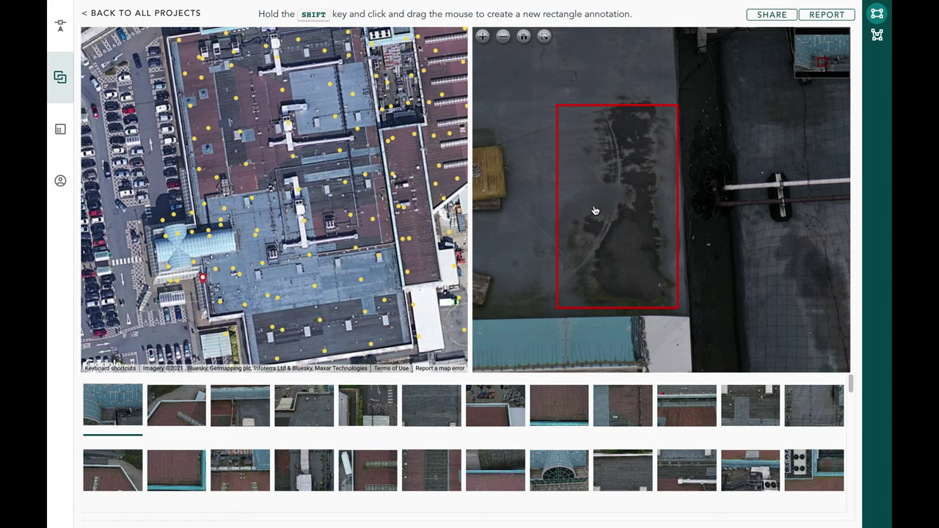
scroll(594, 211, "down", 5)
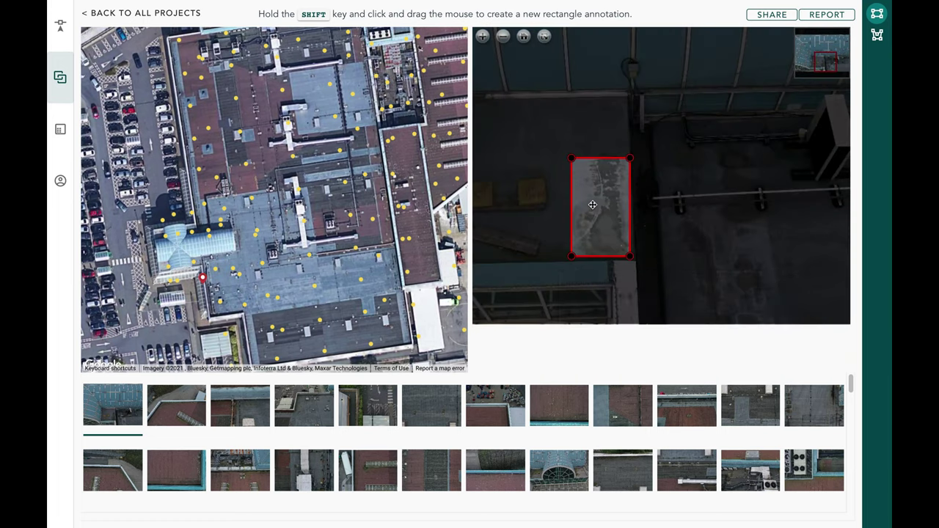
left_click(593, 205)
scroll(683, 212, "down", 4)
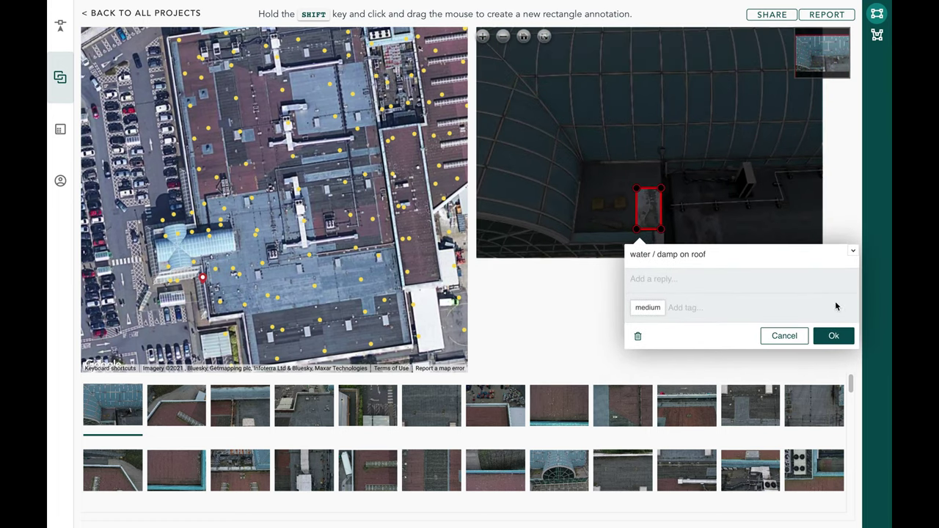
left_click(798, 335)
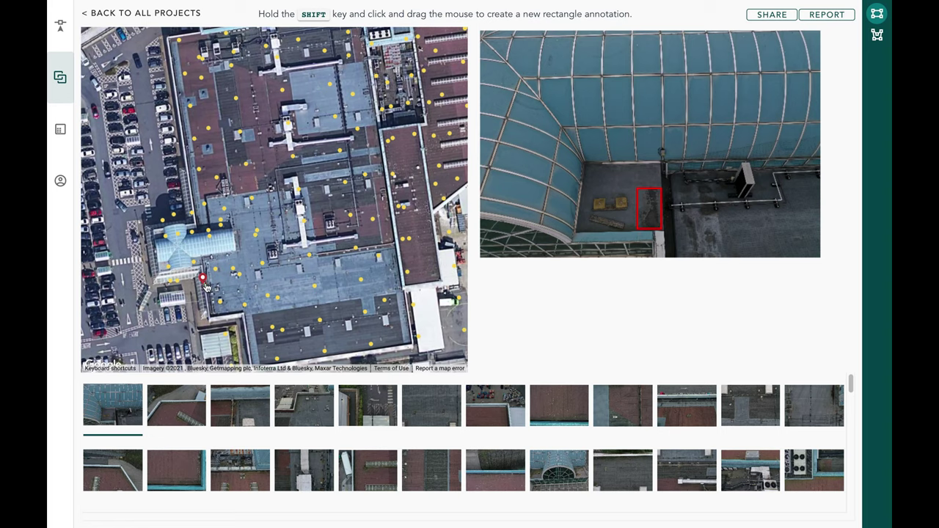
mouse_move(598, 193)
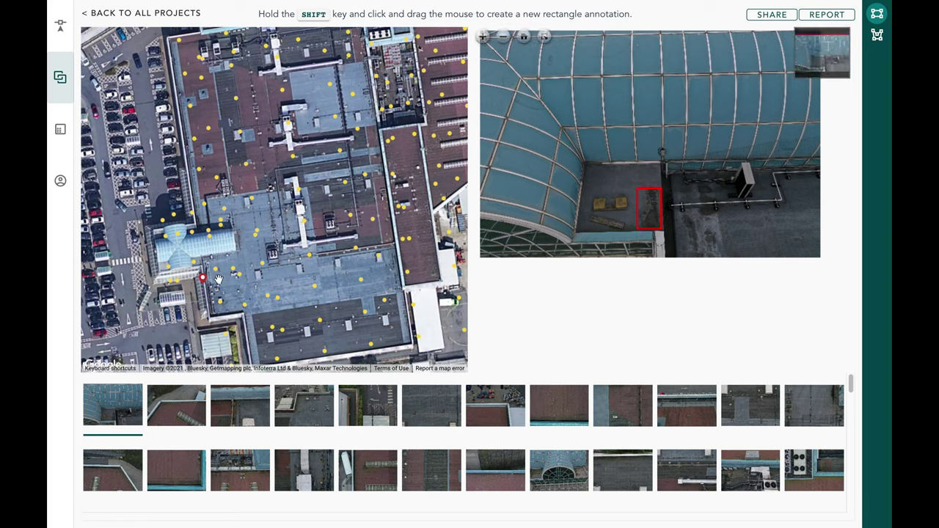
scroll(309, 193, "down", 1)
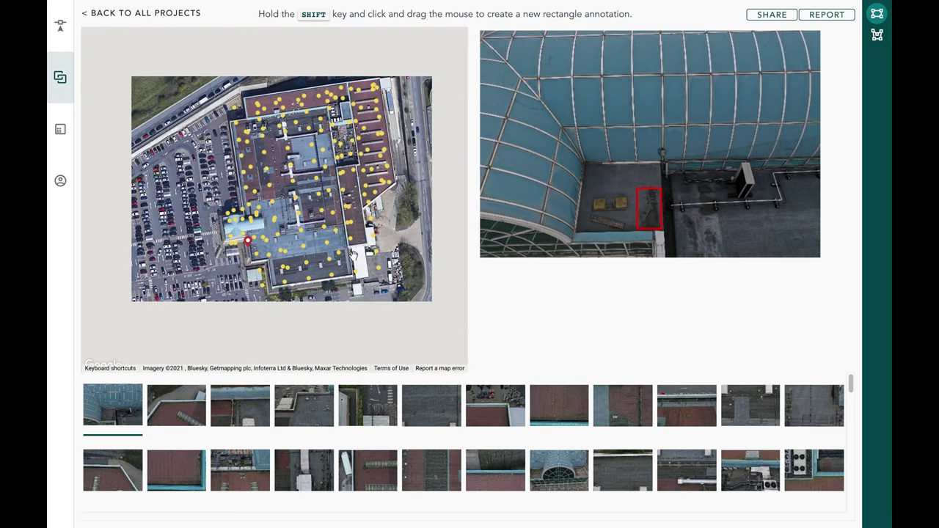
scroll(304, 155, "up", 2)
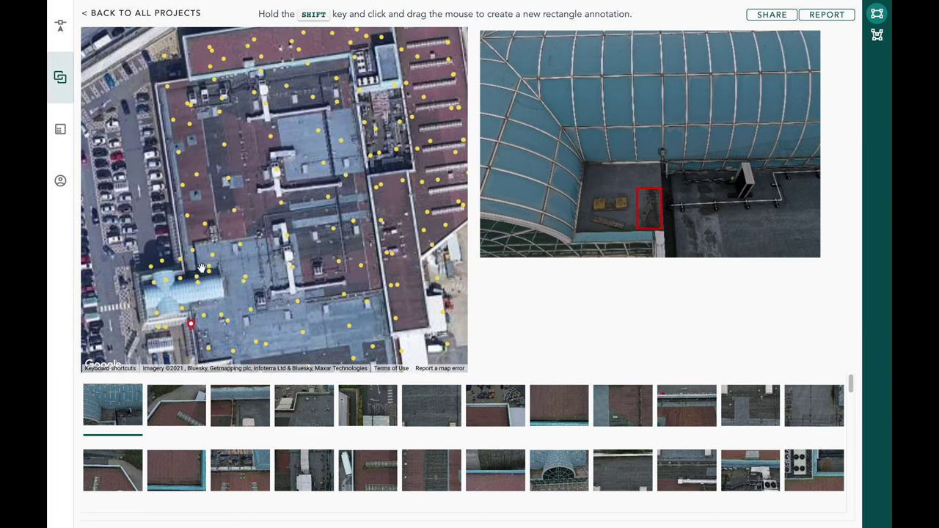
mouse_move(641, 248)
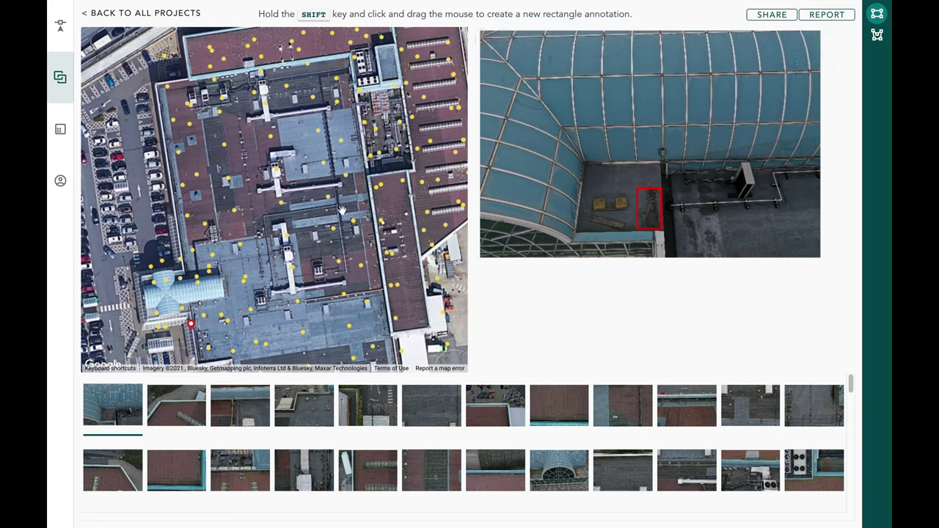
Load the drone photo from a map capture point and zoom in on the looping blue cables
left_click(319, 135)
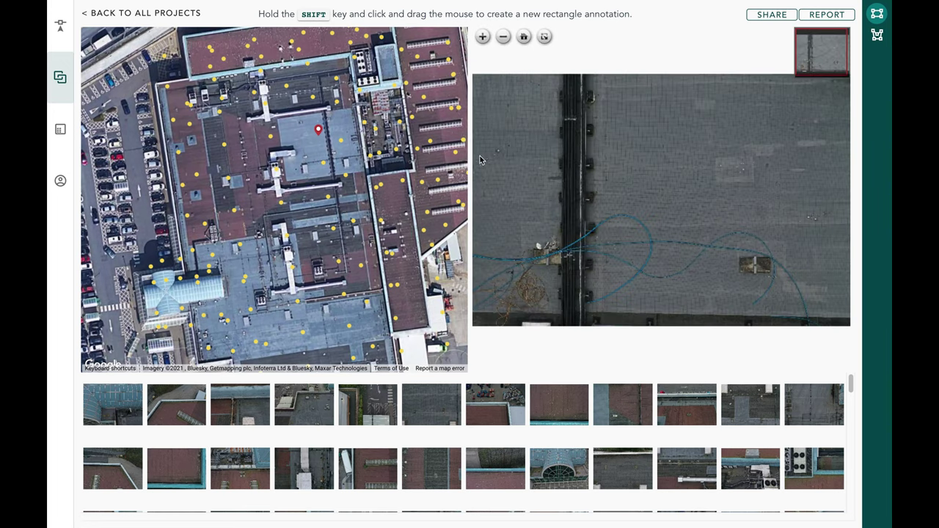
scroll(319, 147, "up", 1)
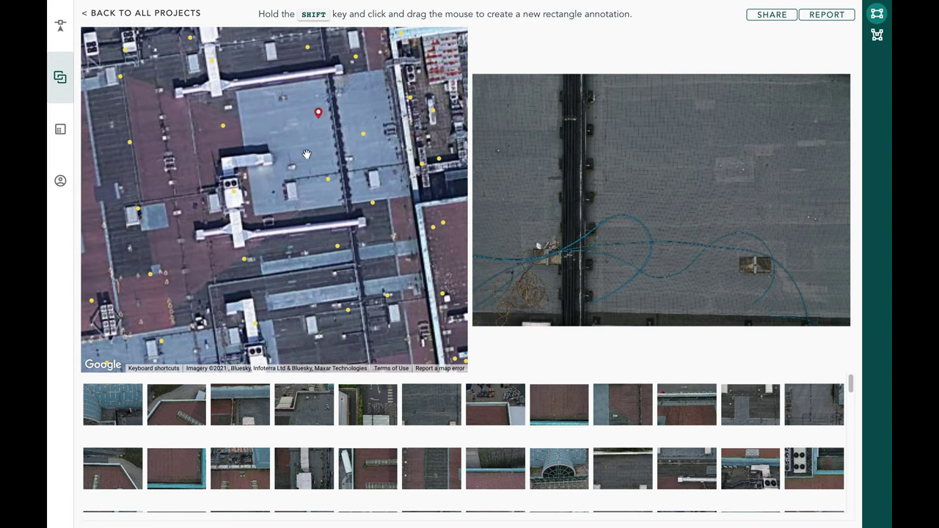
mouse_move(661, 146)
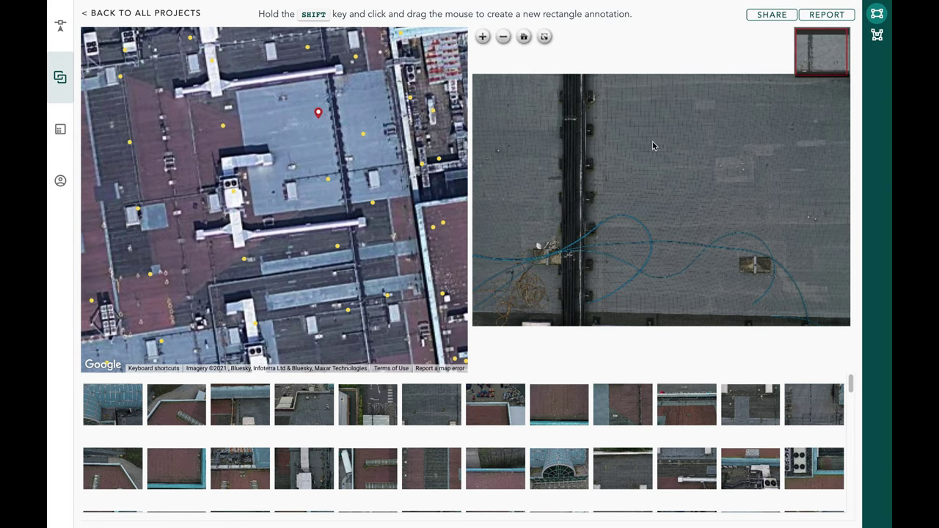
left_click_drag(596, 260, 666, 190)
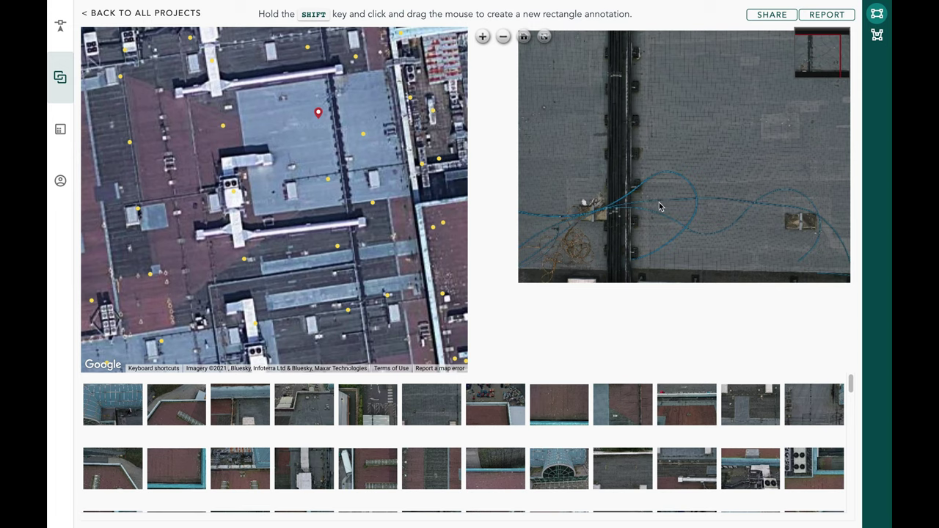
scroll(654, 210, "up", 5)
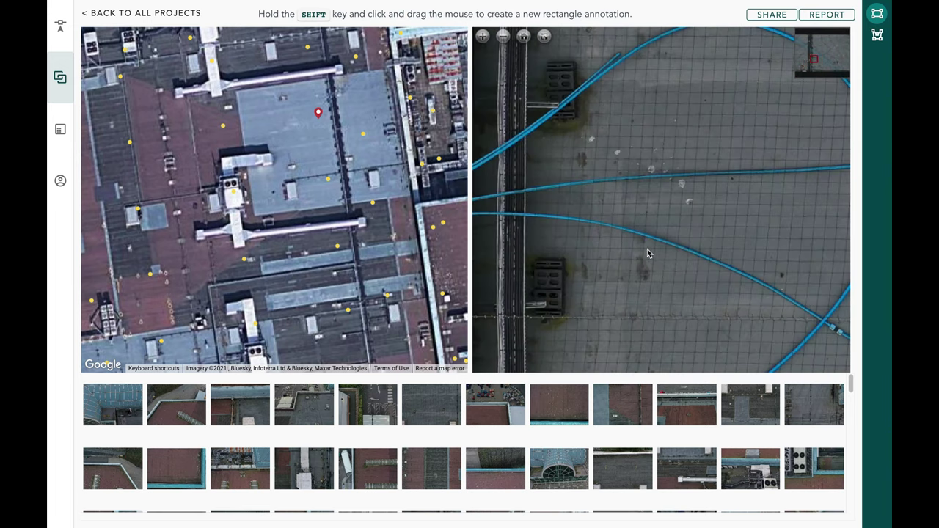
scroll(647, 250, "down", 3)
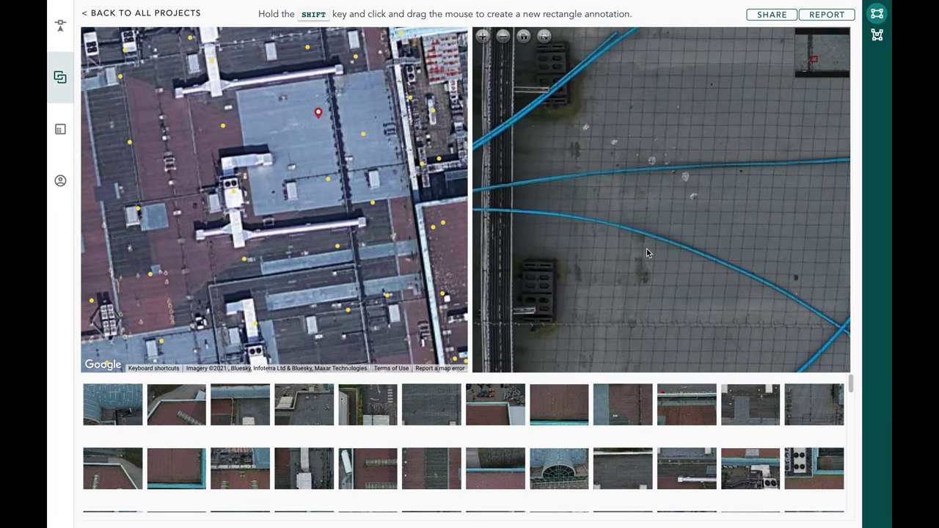
scroll(646, 253, "down", 3)
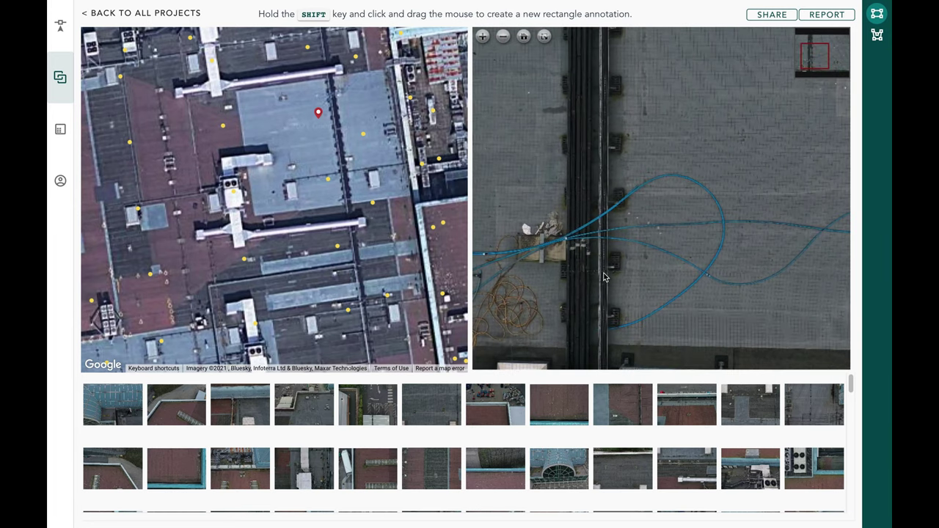
left_click_drag(693, 218, 627, 272)
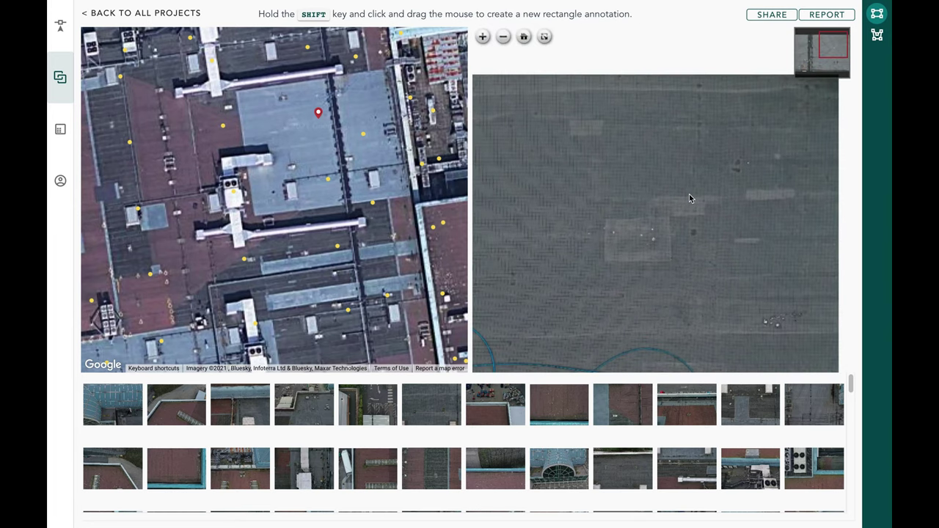
scroll(689, 200, "down", 5)
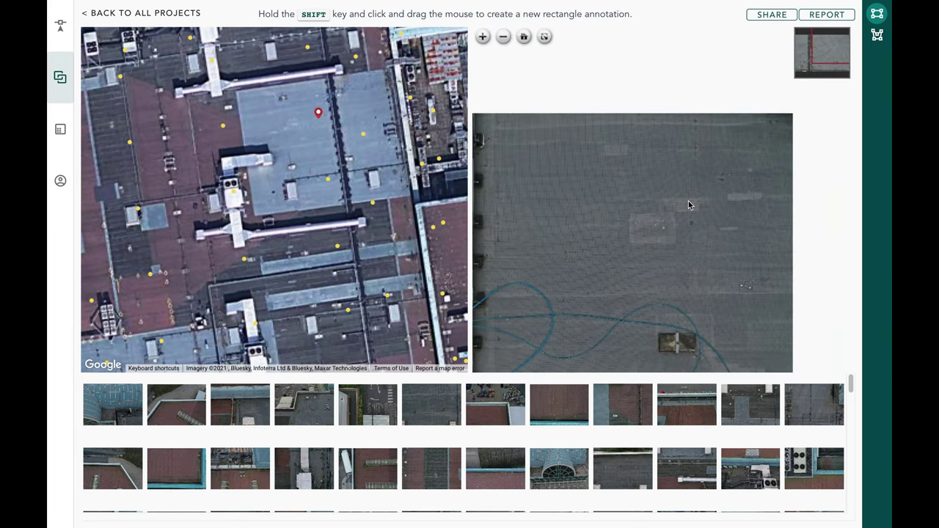
left_click_drag(671, 205, 719, 192)
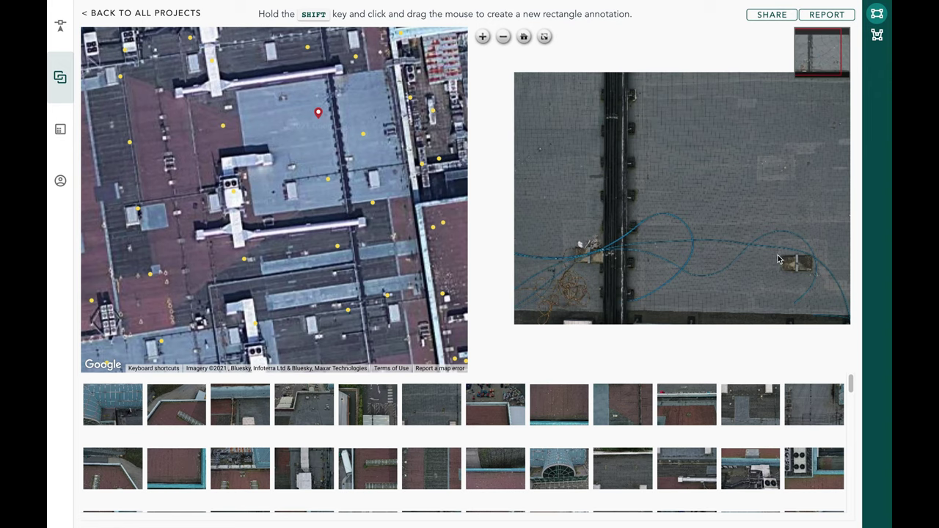
Outline the tangled blue cables with a closed polygon annotation
left_click(879, 38)
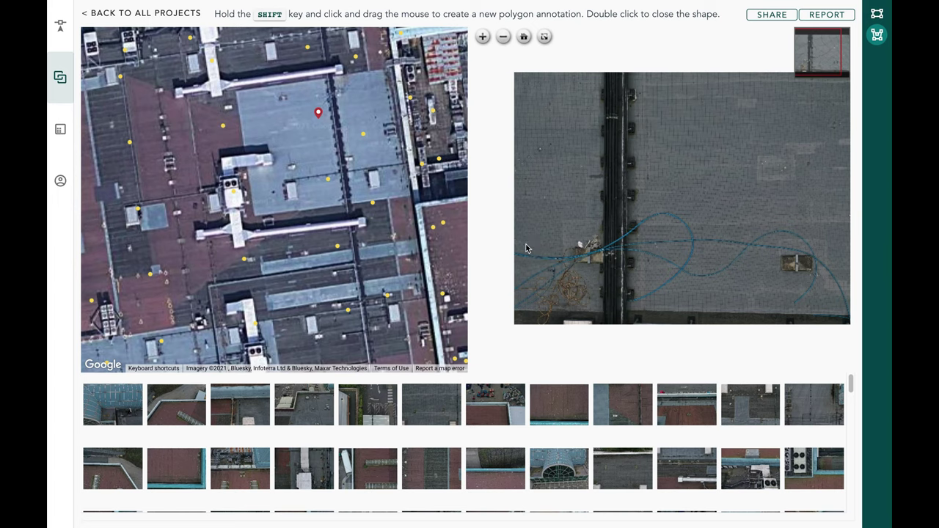
mouse_move(544, 248)
left_mouse_down()
mouse_move(557, 256)
mouse_move(660, 209)
mouse_move(714, 232)
mouse_move(811, 222)
mouse_move(845, 293)
mouse_move(838, 313)
mouse_move(830, 300)
mouse_move(790, 315)
left_mouse_up()
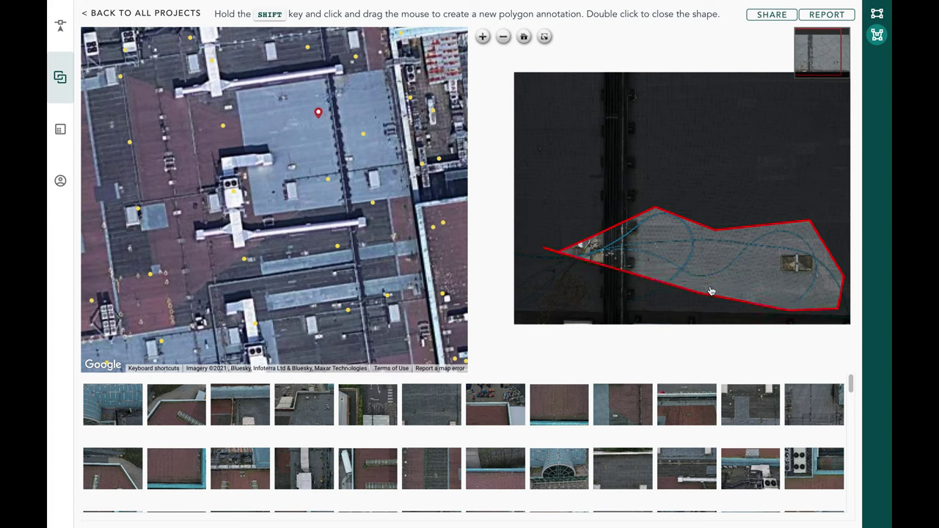
mouse_move(709, 289)
left_mouse_down()
mouse_move(643, 310)
mouse_move(619, 281)
mouse_move(584, 262)
mouse_move(533, 295)
mouse_move(531, 318)
mouse_move(528, 310)
left_mouse_up()
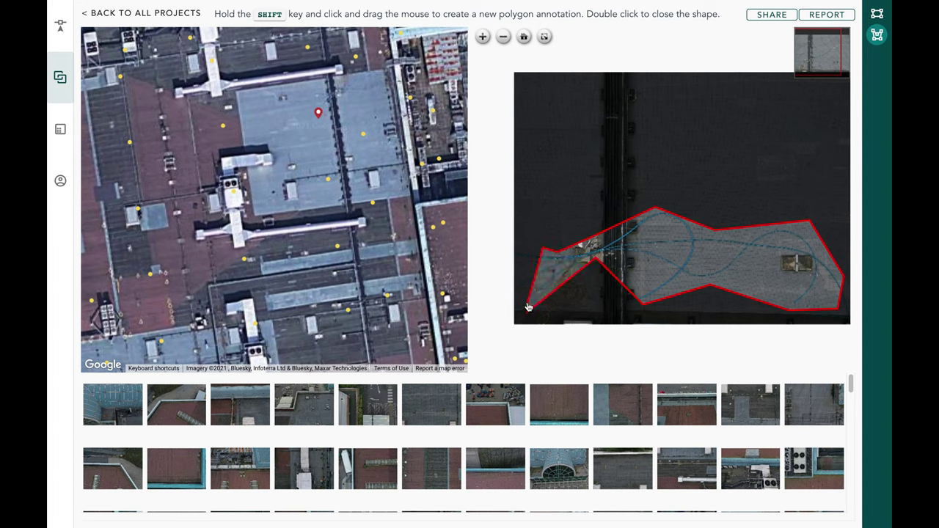
left_click_drag(525, 257, 524, 256)
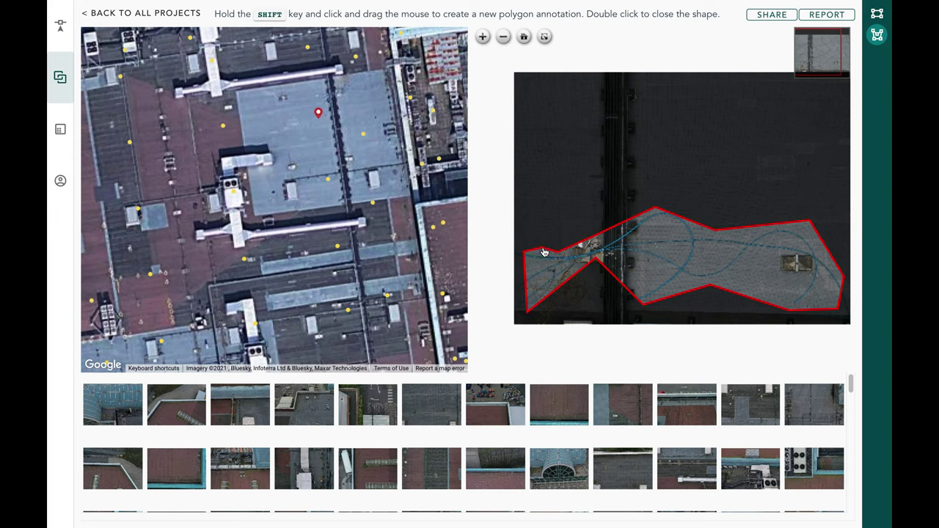
double_click(544, 248)
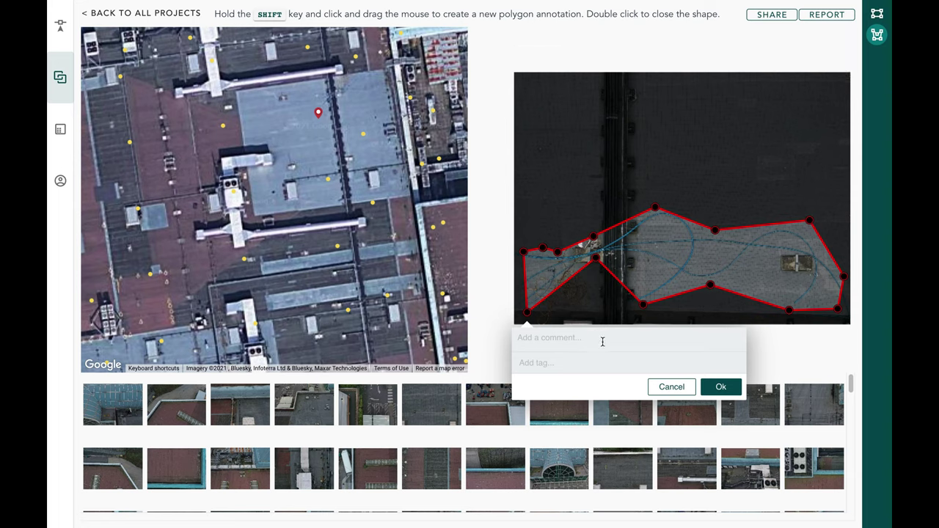
Comment 'stray cables on roof - needs to be checked' on the cable polygon, tag it severe, and save
type("s")
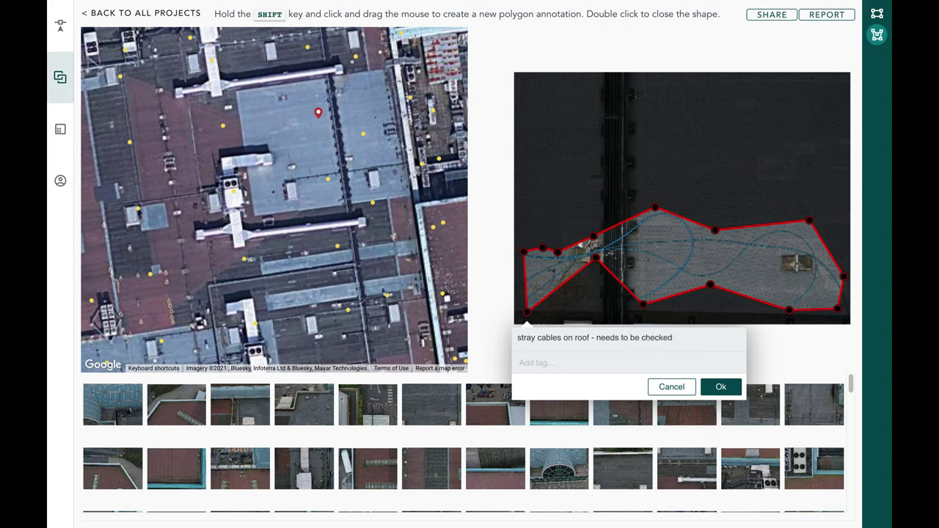
type("s")
key("BackSpace")
key("BackSpace")
type("sev")
key("Return")
left_click(722, 396)
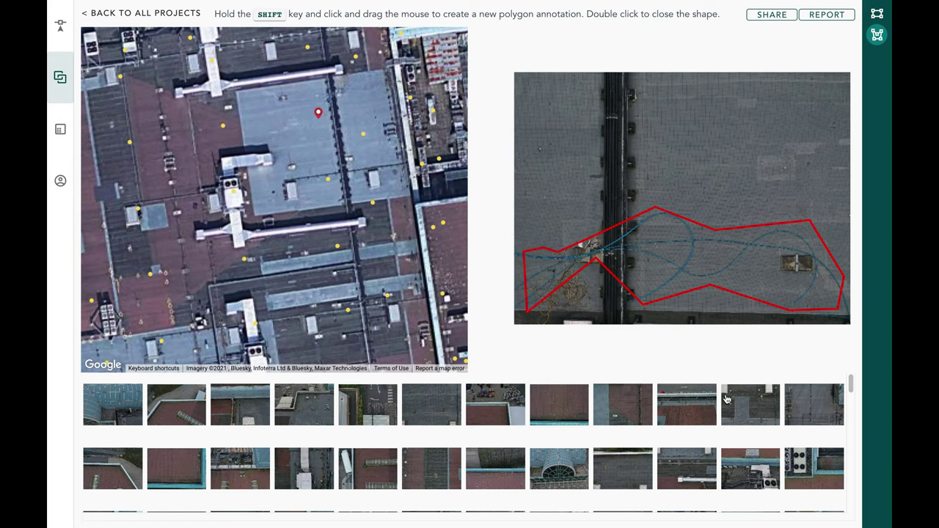
Show the first drone photo and briefly view its red rectangle annotation's details
scroll(627, 199, "down", 1)
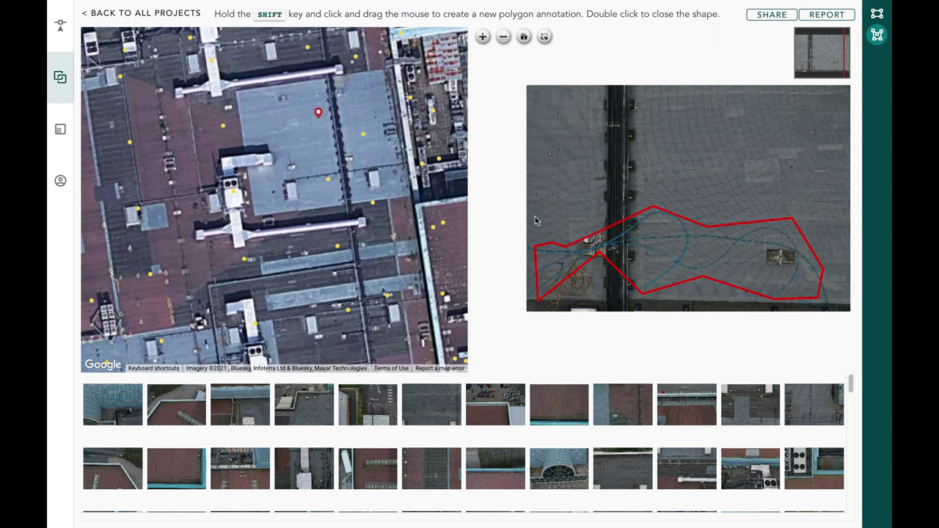
scroll(346, 193, "down", 1)
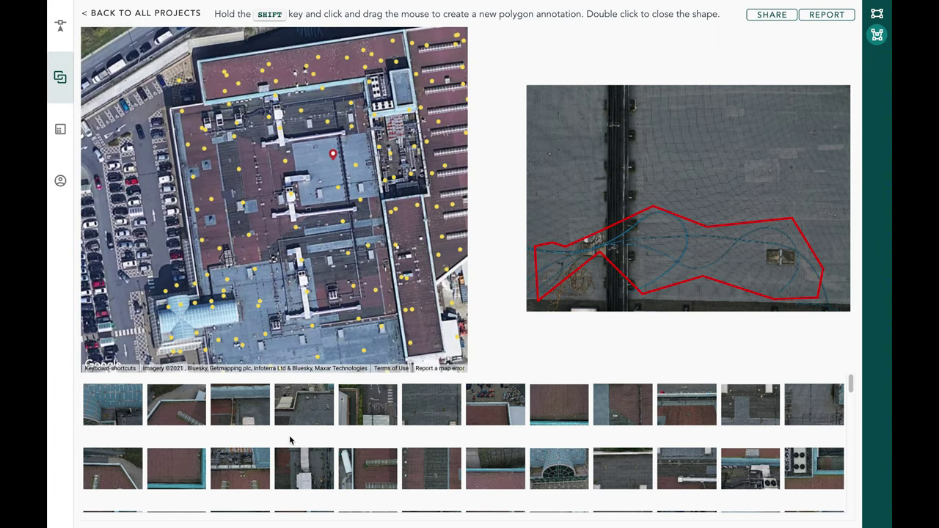
left_click(122, 410)
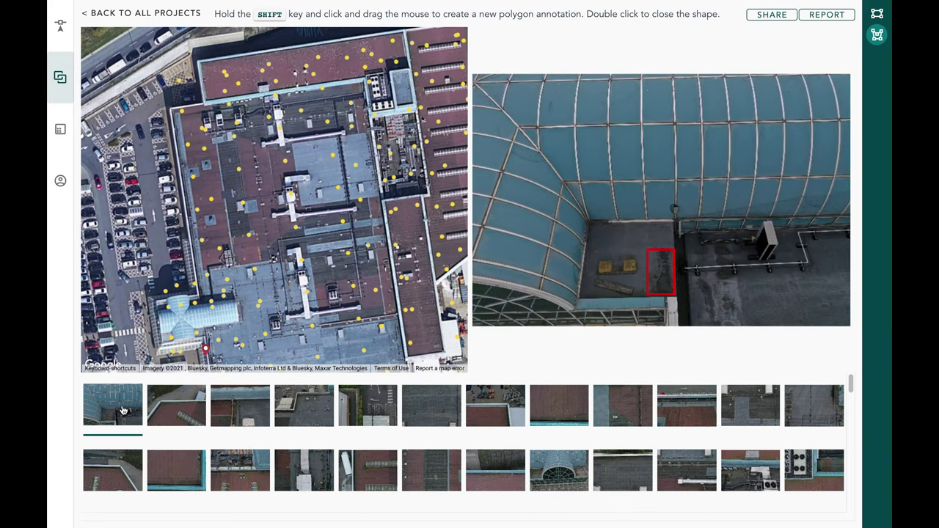
left_click(664, 272)
key("Escape")
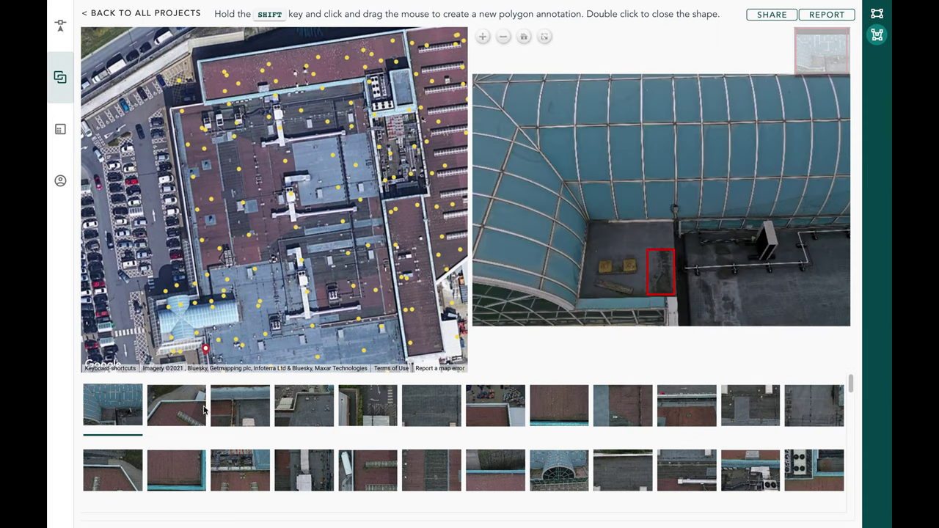
Step through the drone photos to the fourth one, the flat grey roof by the car park
left_click(188, 409)
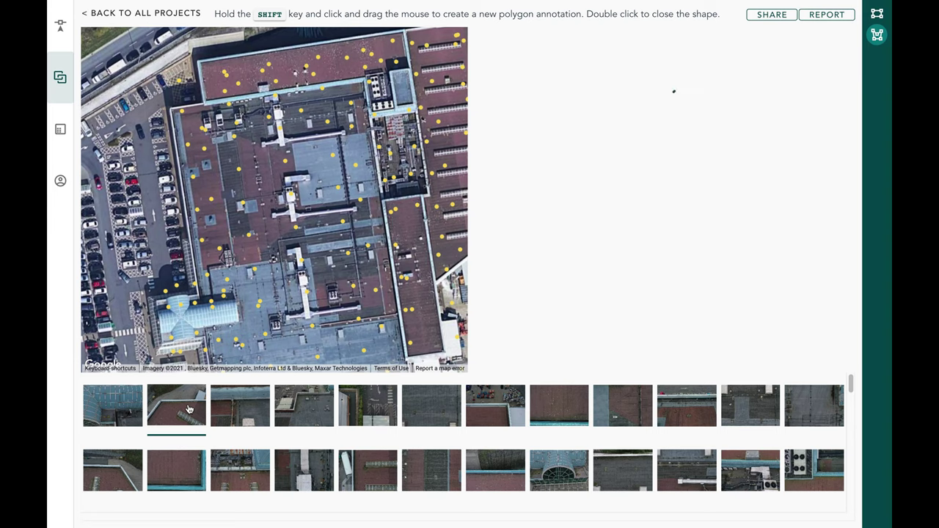
key("Right")
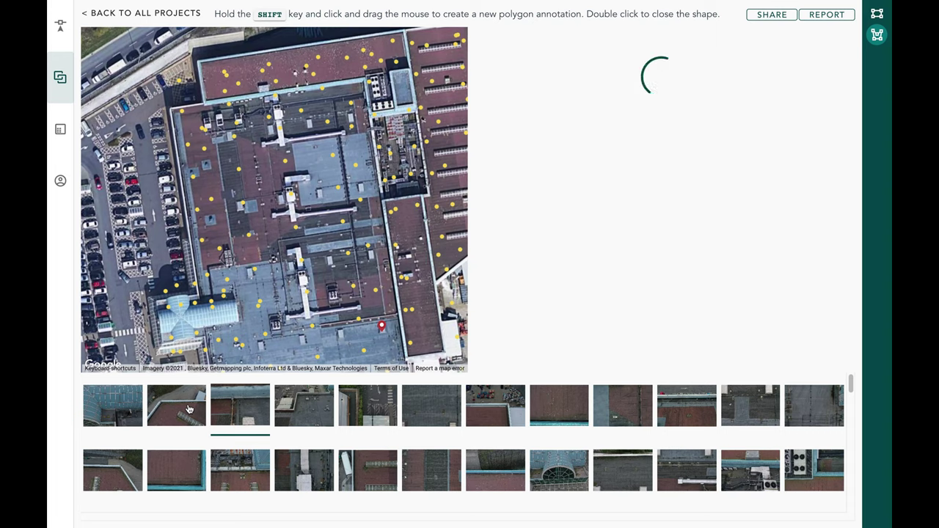
key("Right")
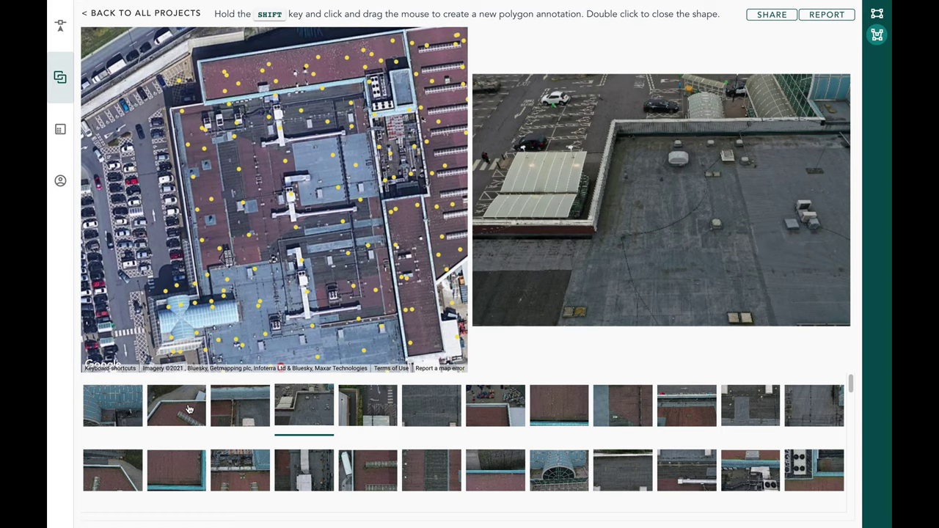
key("Left")
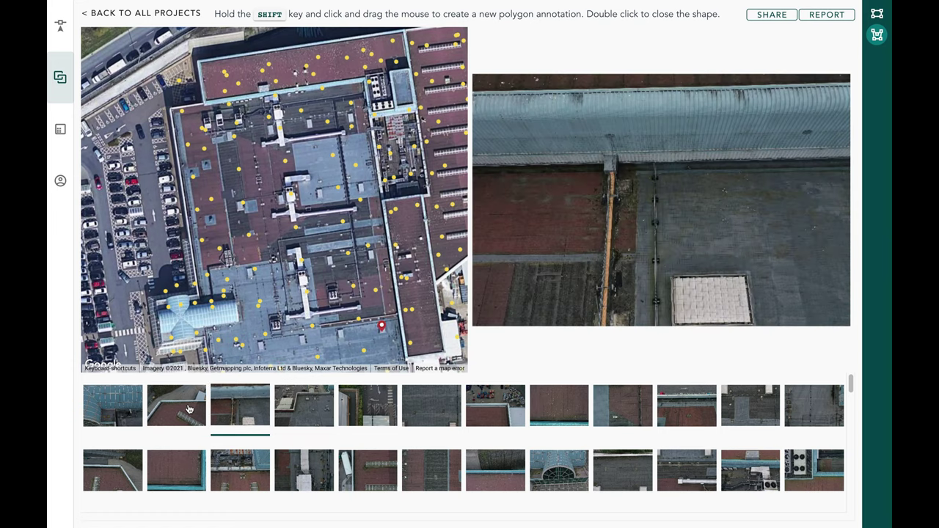
key("Left")
key("Left")
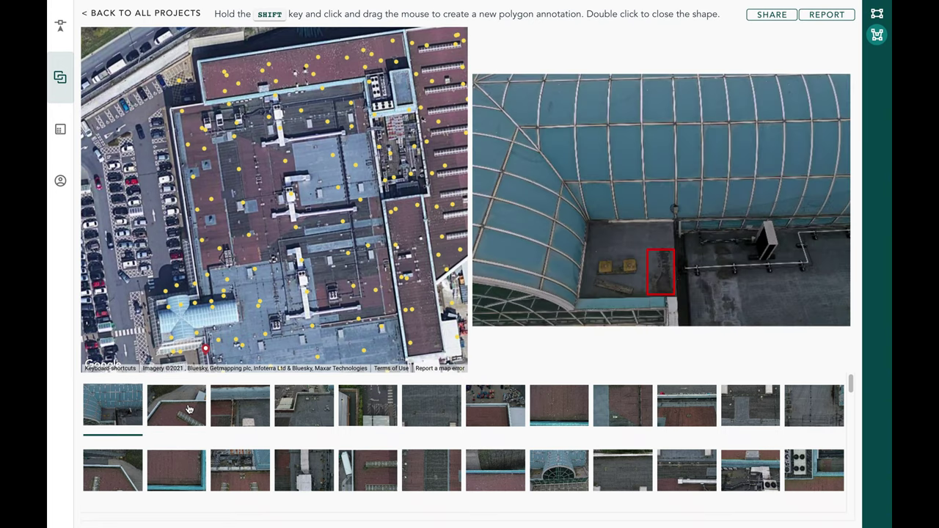
left_click(189, 408)
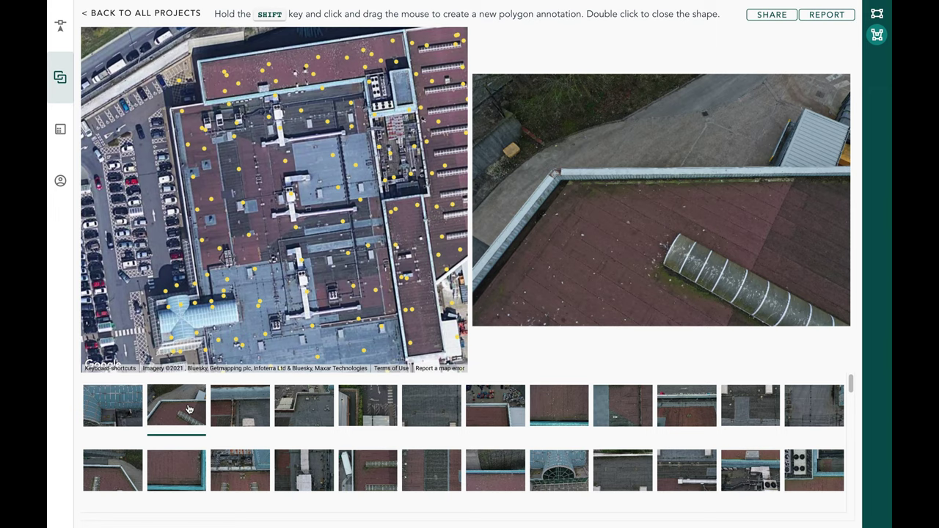
key("Right")
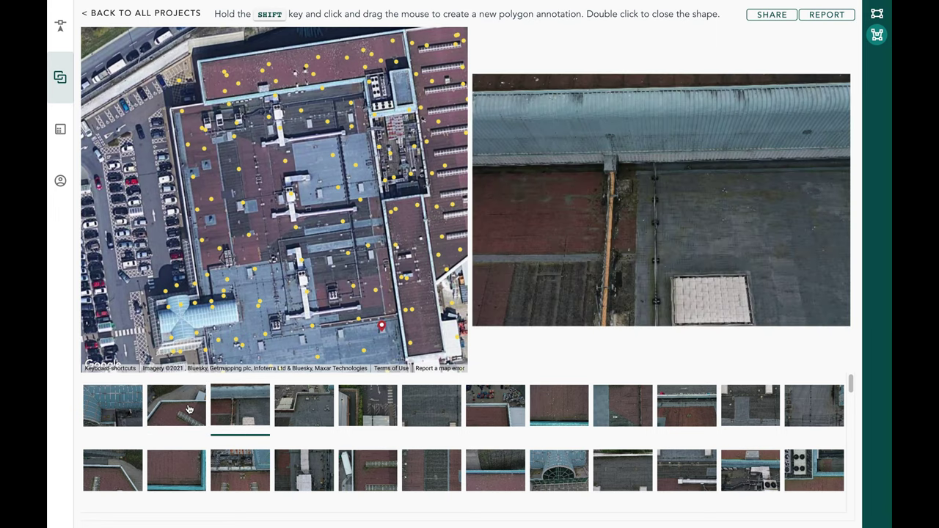
key("Right")
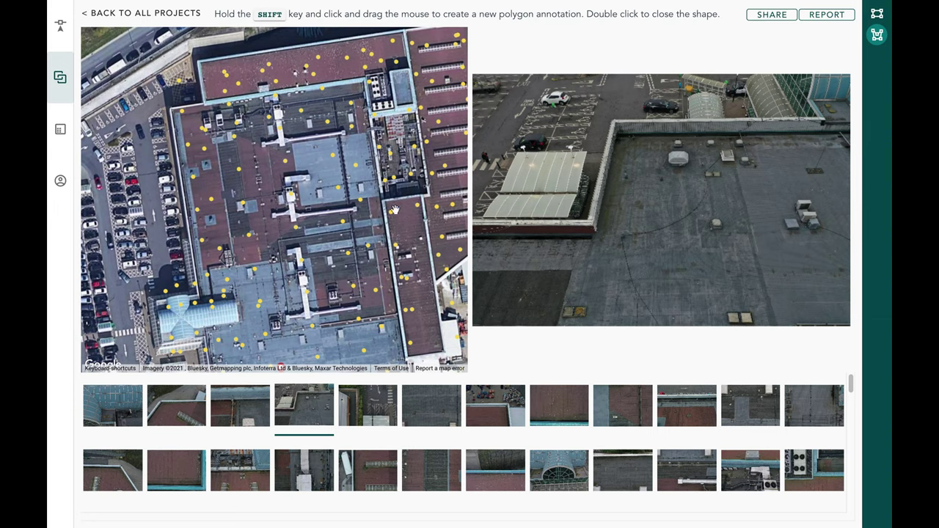
Display the mossy brown roof photo with square skylights and curved rooflights, zooming to inspect it
scroll(393, 216, "down", 3)
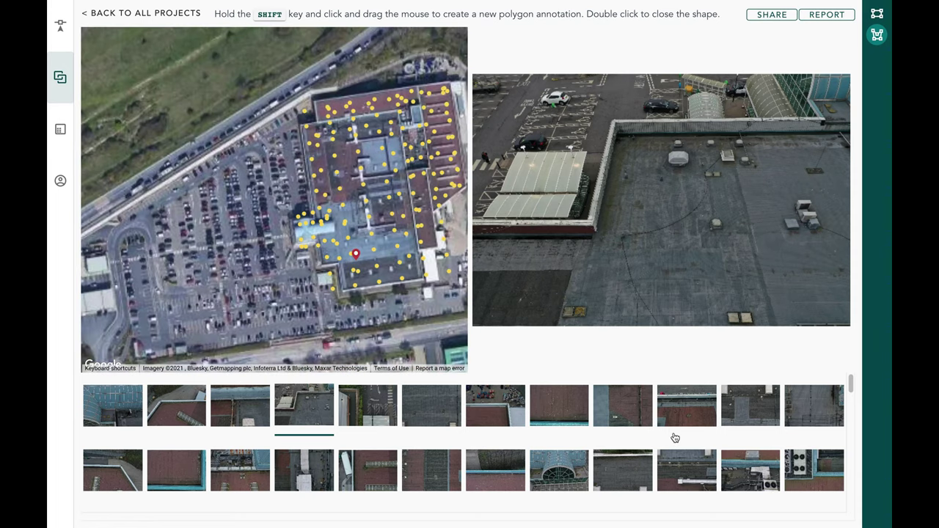
scroll(609, 431, "down", 2)
scroll(599, 430, "down", 5)
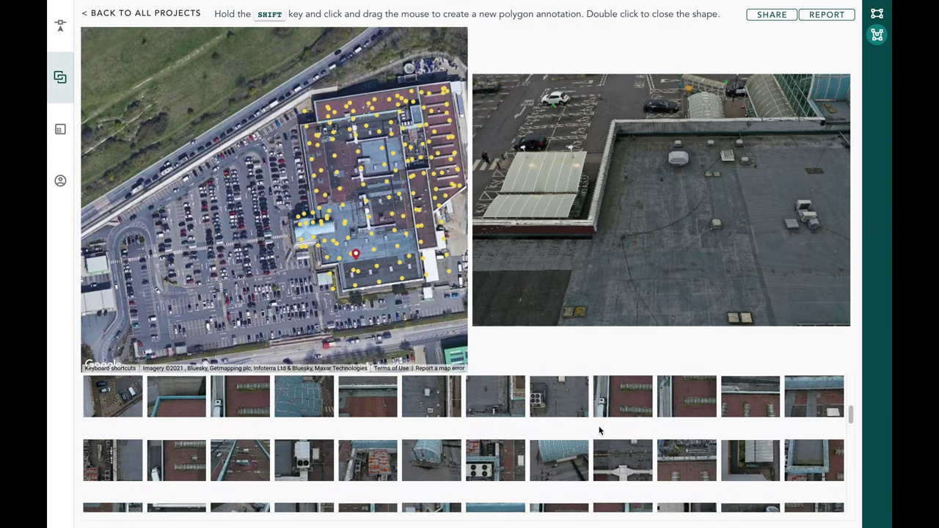
scroll(600, 431, "down", 1)
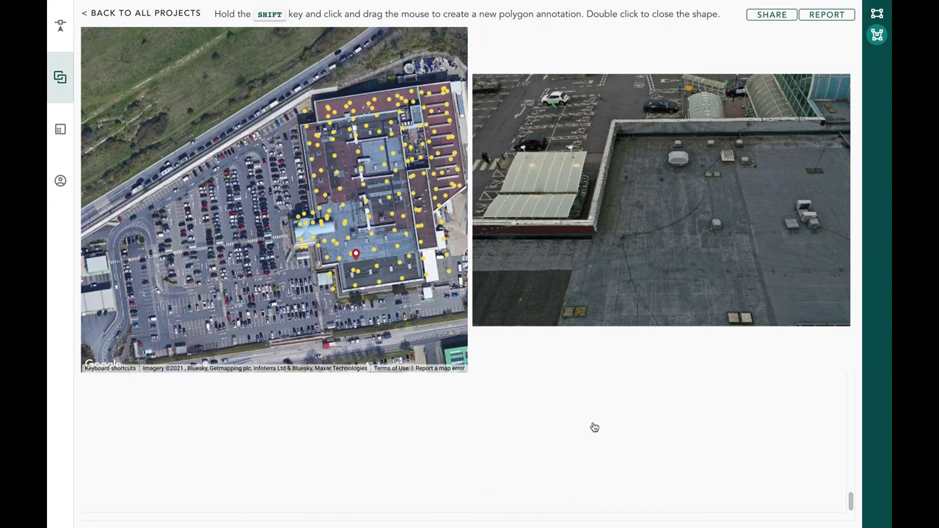
scroll(572, 424, "up", 3)
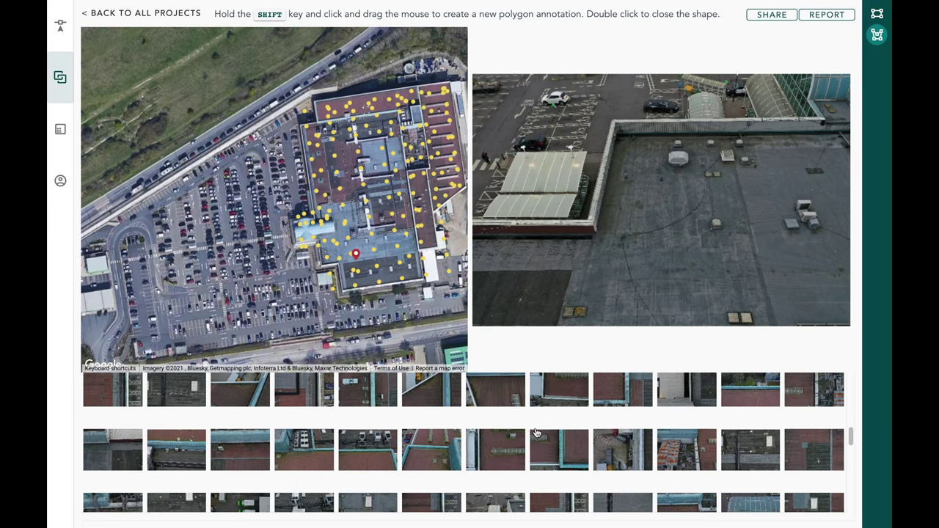
left_click(433, 457)
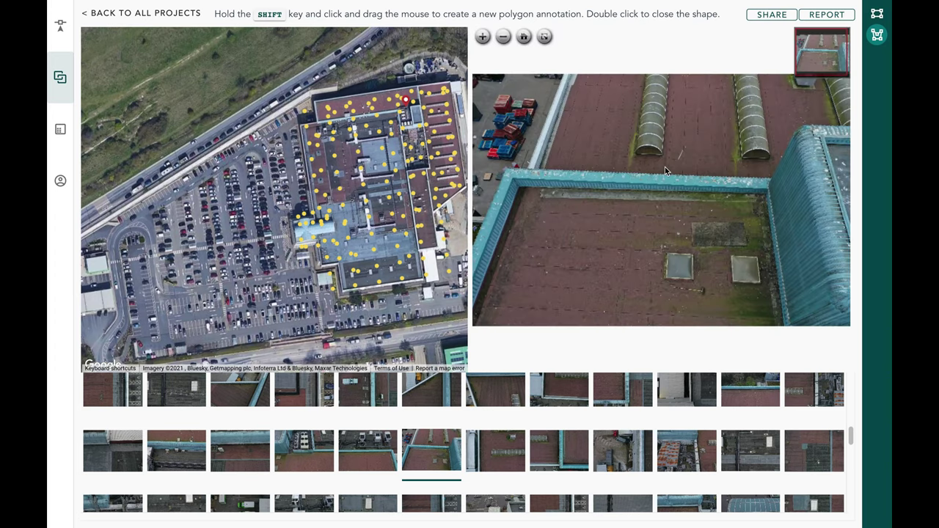
scroll(655, 192, "up", 3)
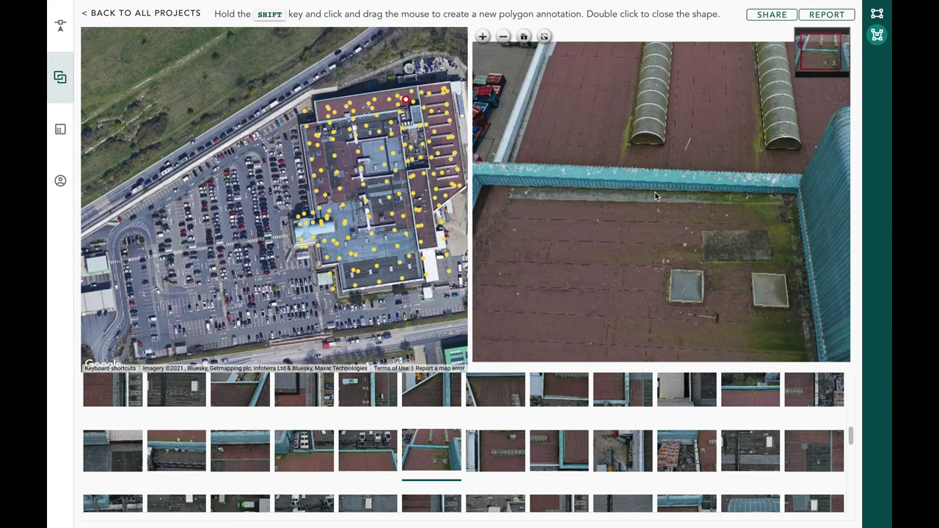
scroll(781, 183, "down", 2)
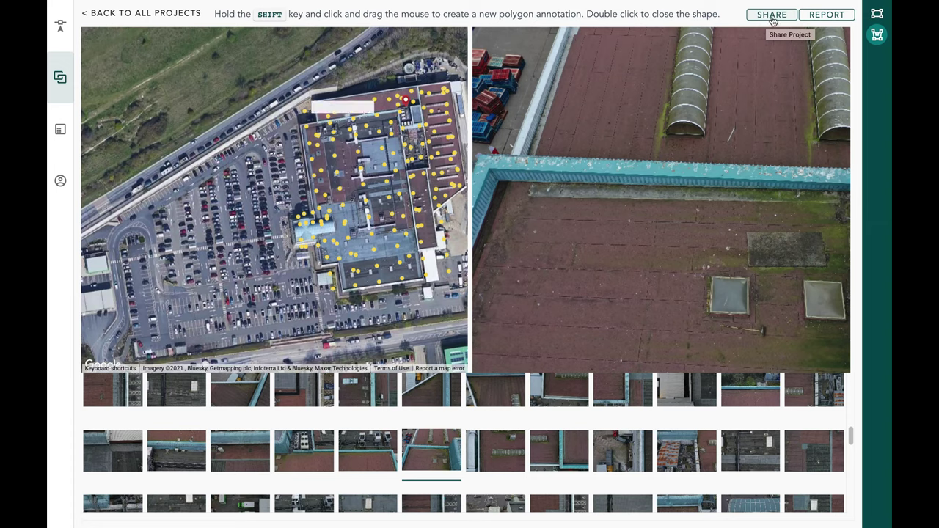
left_click(771, 19)
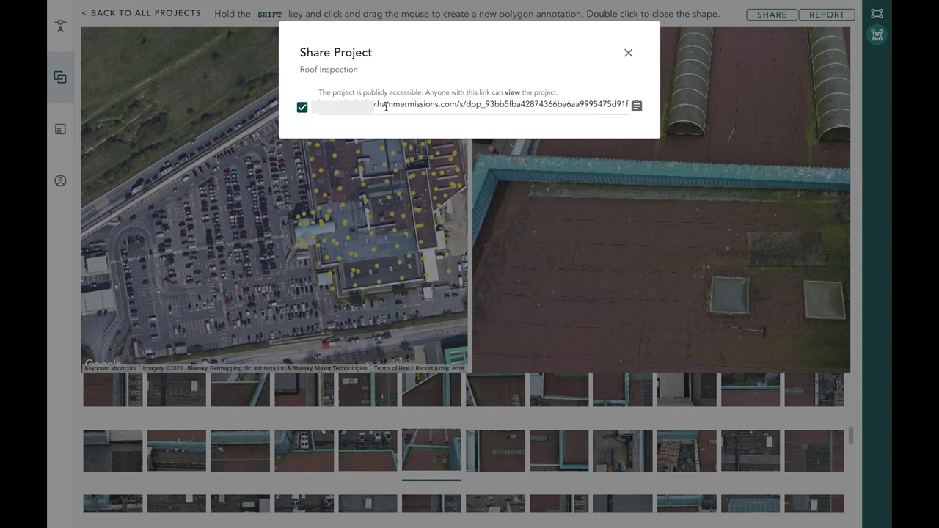
left_click(569, 103)
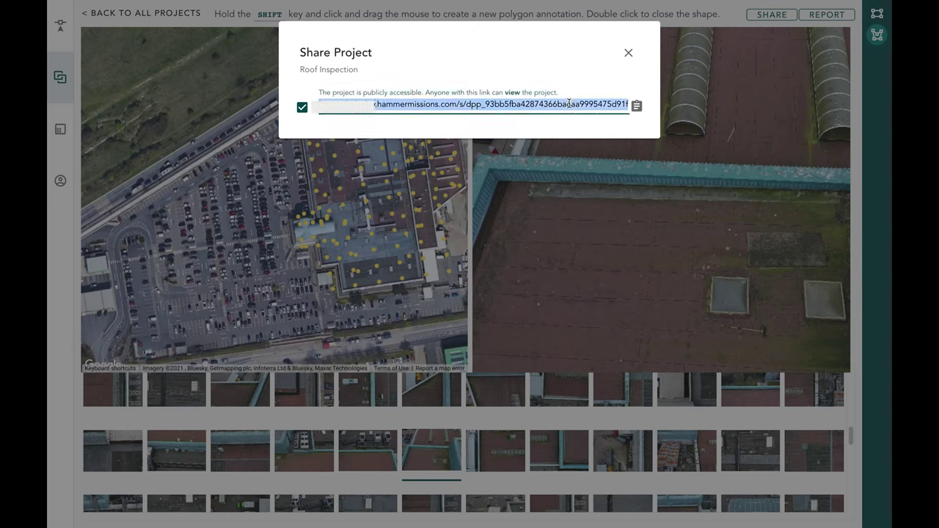
left_click(627, 54)
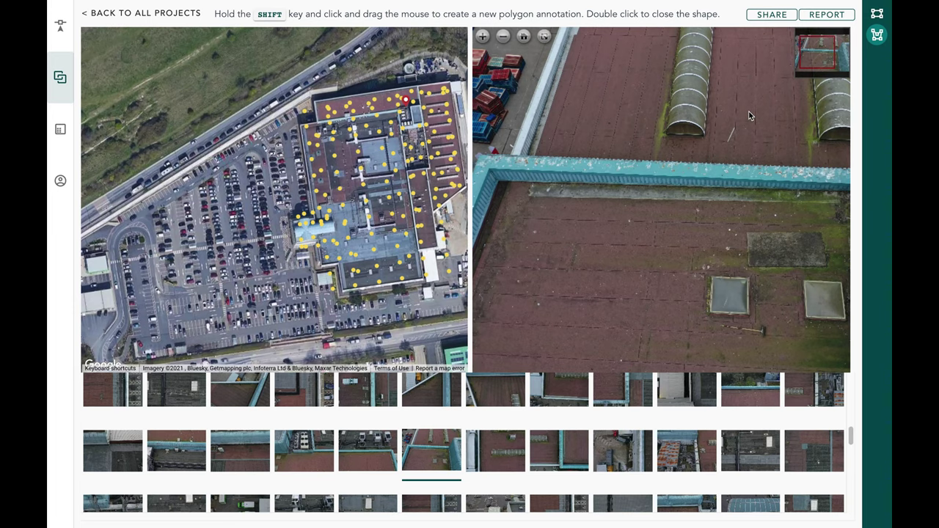
left_click_drag(367, 196, 311, 199)
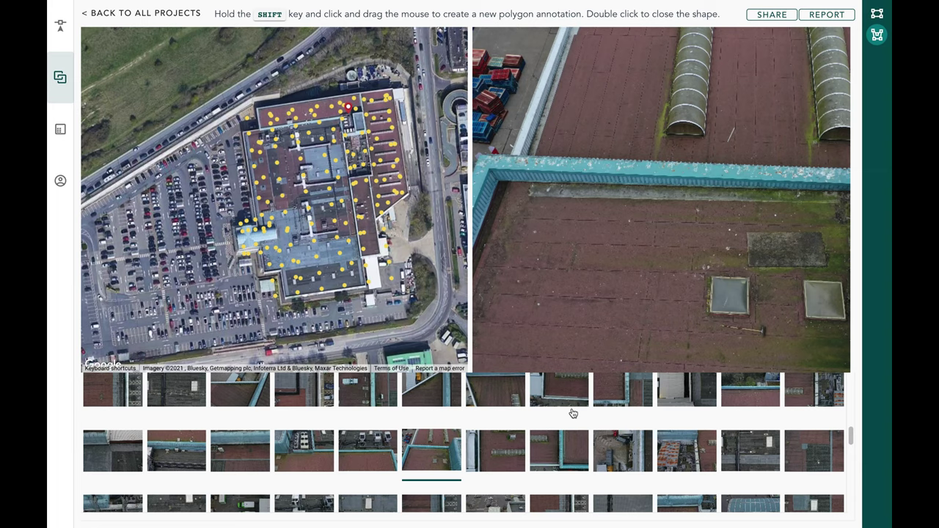
Generate the Roof Inspection report from the REPORT window
left_click(824, 16)
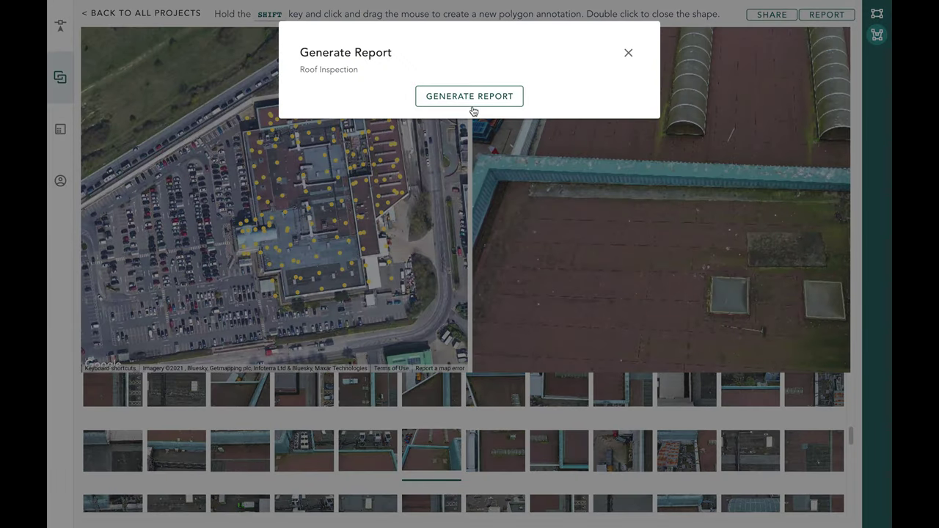
left_click(480, 99)
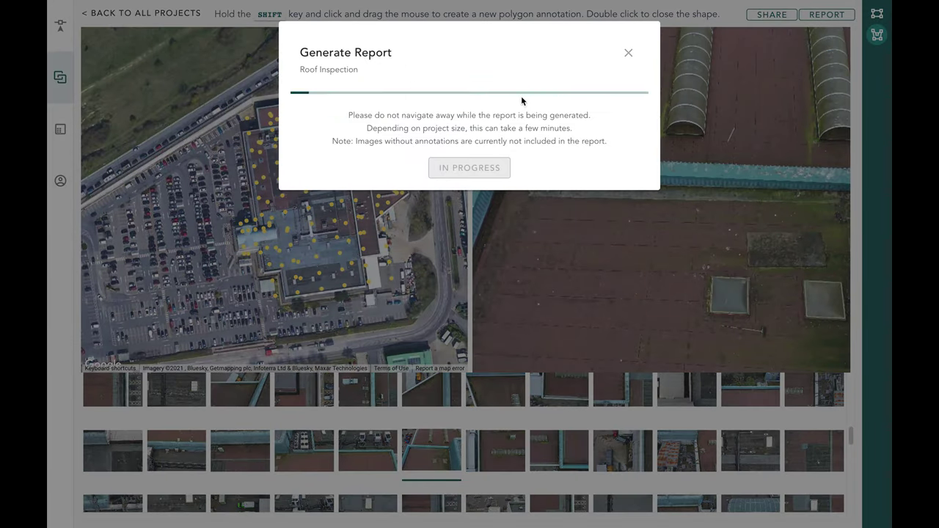